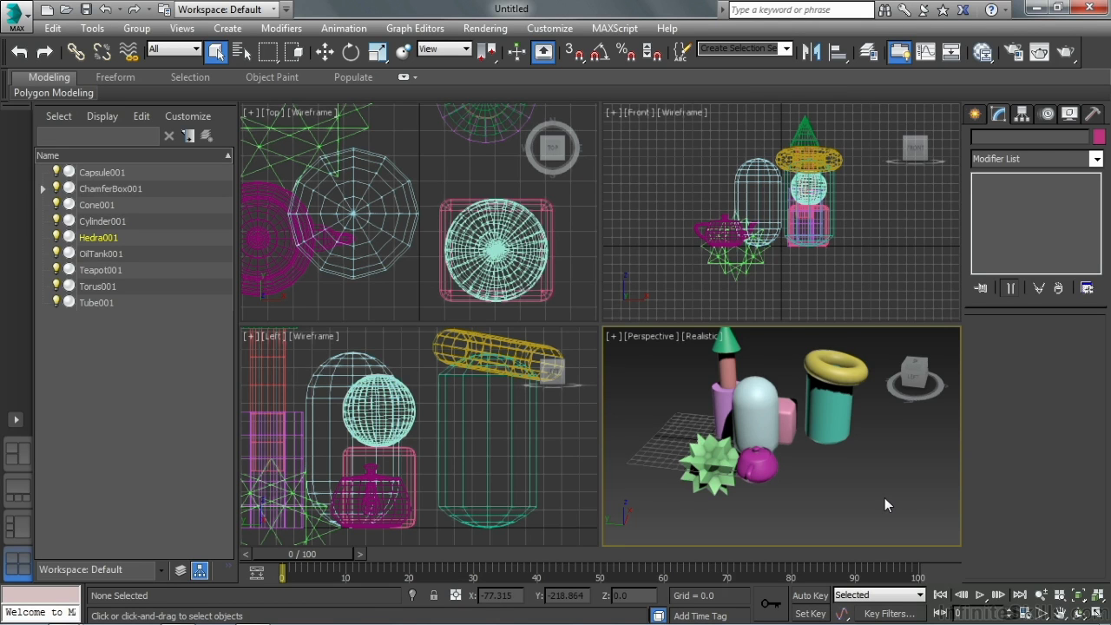
Delete all objects in the scene and draw a cylinder with radius about 20 and height about 74 in the Perspective view.
{"action": "key", "text": "ctrl+a"}
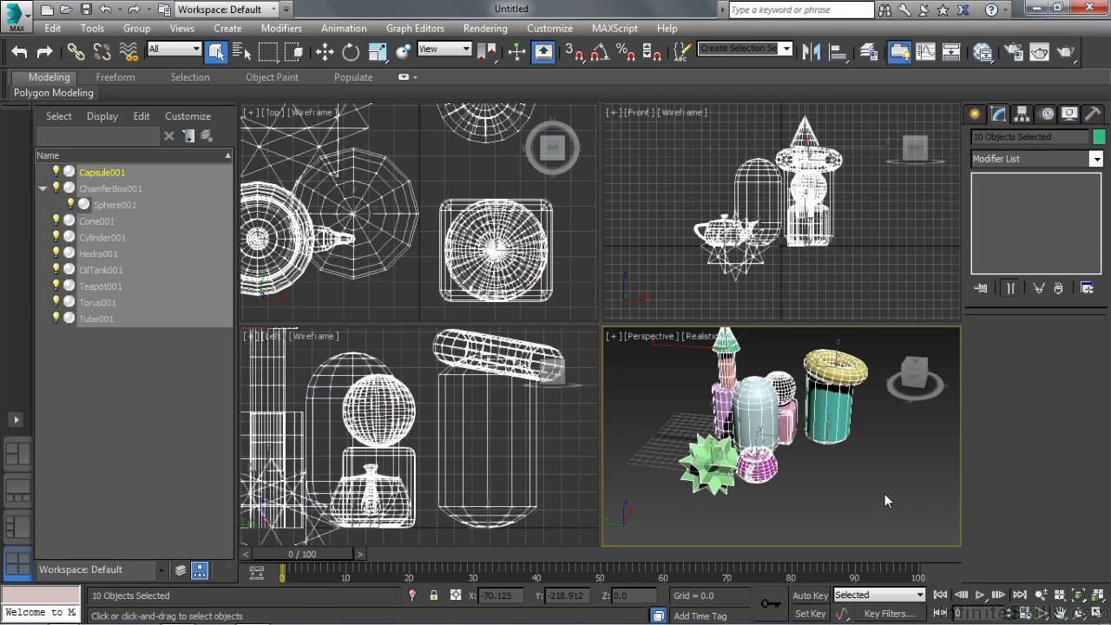
{"action": "key", "text": "Delete"}
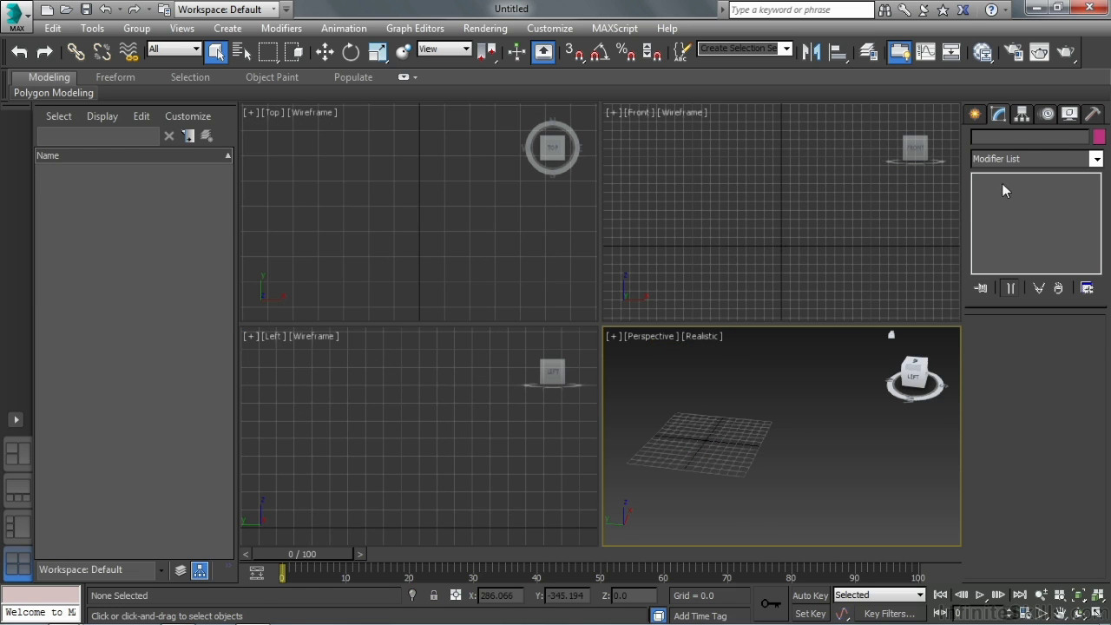
{"action": "left_click", "coordinate": [986, 113]}
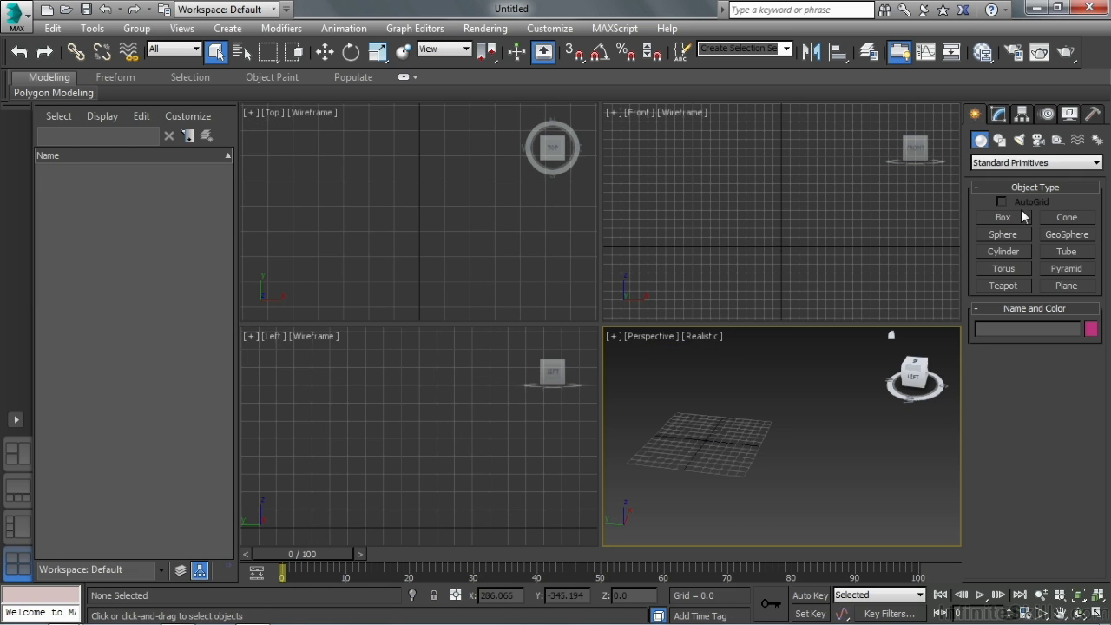
{"action": "middle_click_drag", "start_coordinate": [758, 429], "coordinate": [829, 427]}
{"action": "scroll", "coordinate": [824, 451], "scroll_direction": "up", "scroll_amount": 3}
{"action": "left_click", "coordinate": [1004, 252]}
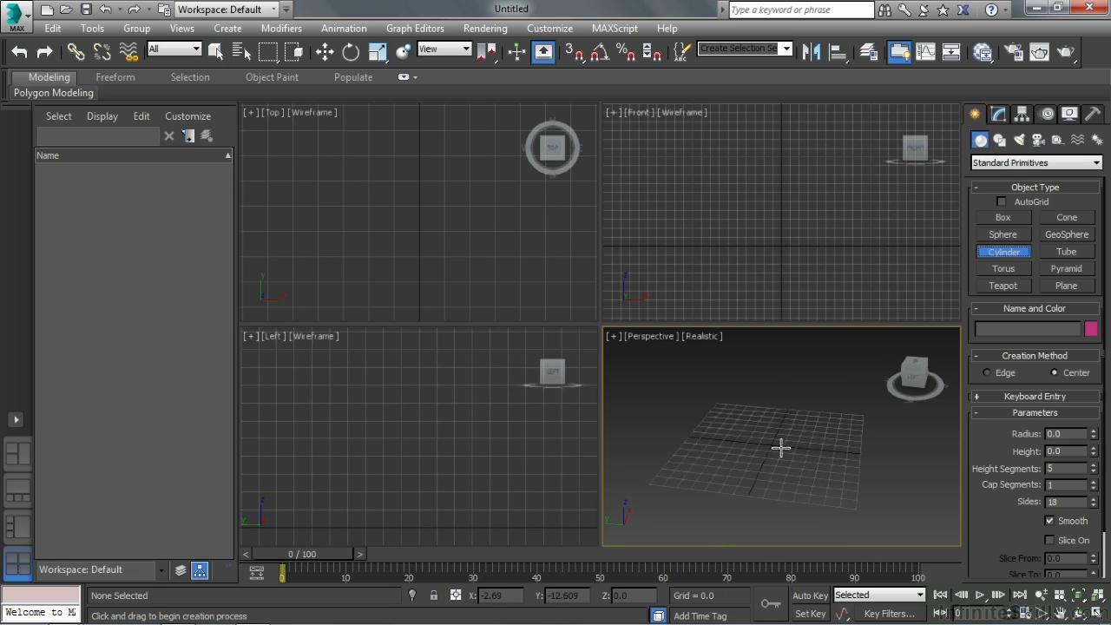
{"action": "left_click_drag", "start_coordinate": [772, 446], "coordinate": [790, 456]}
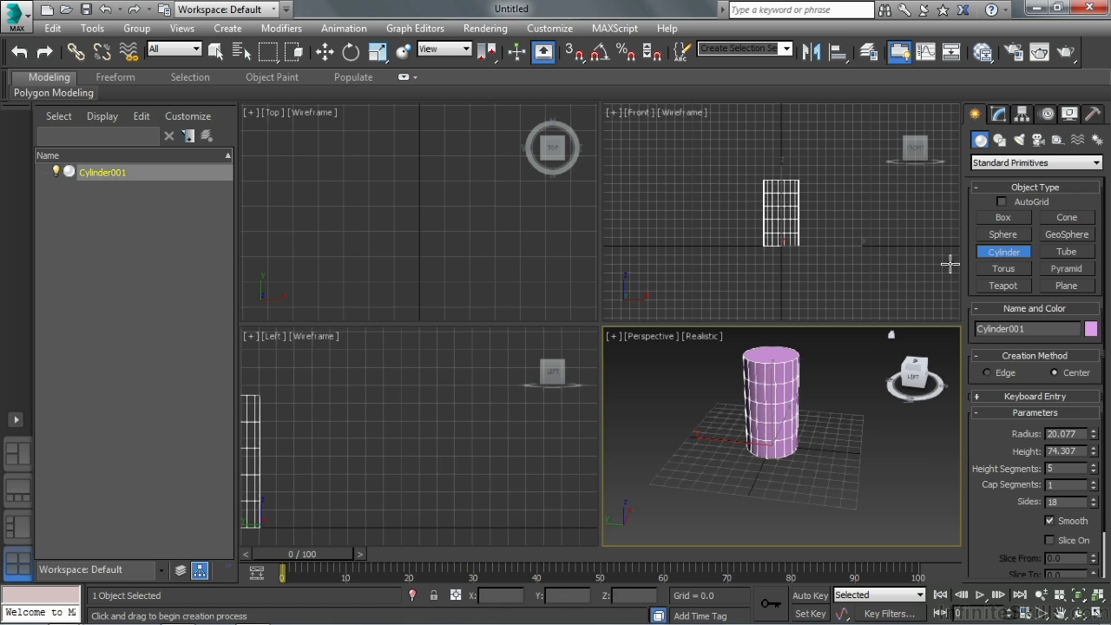
Apply a Bend modifier to the cylinder and set its bend angle to about 109.5.
{"action": "left_click", "coordinate": [999, 114]}
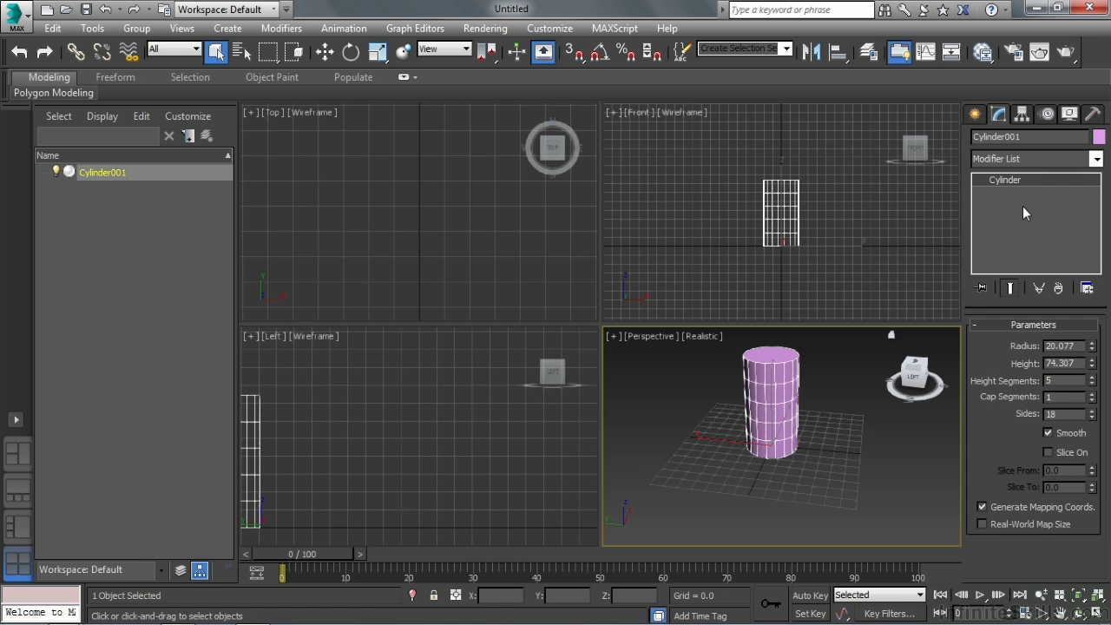
{"action": "left_click", "coordinate": [1096, 159]}
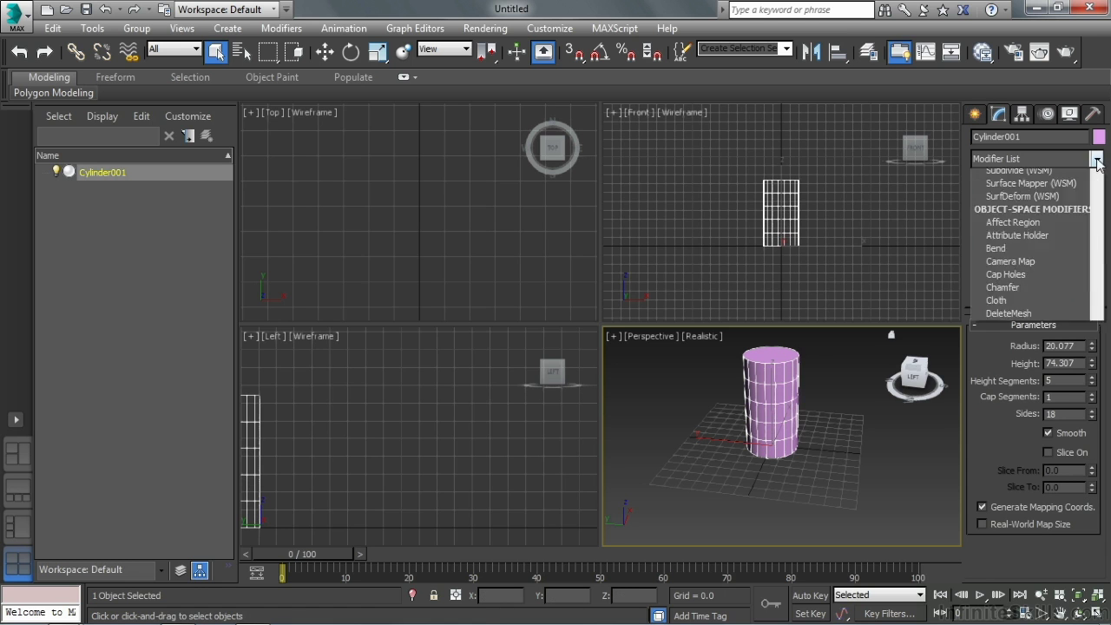
{"action": "left_click_drag", "start_coordinate": [1093, 197], "coordinate": [1093, 231]}
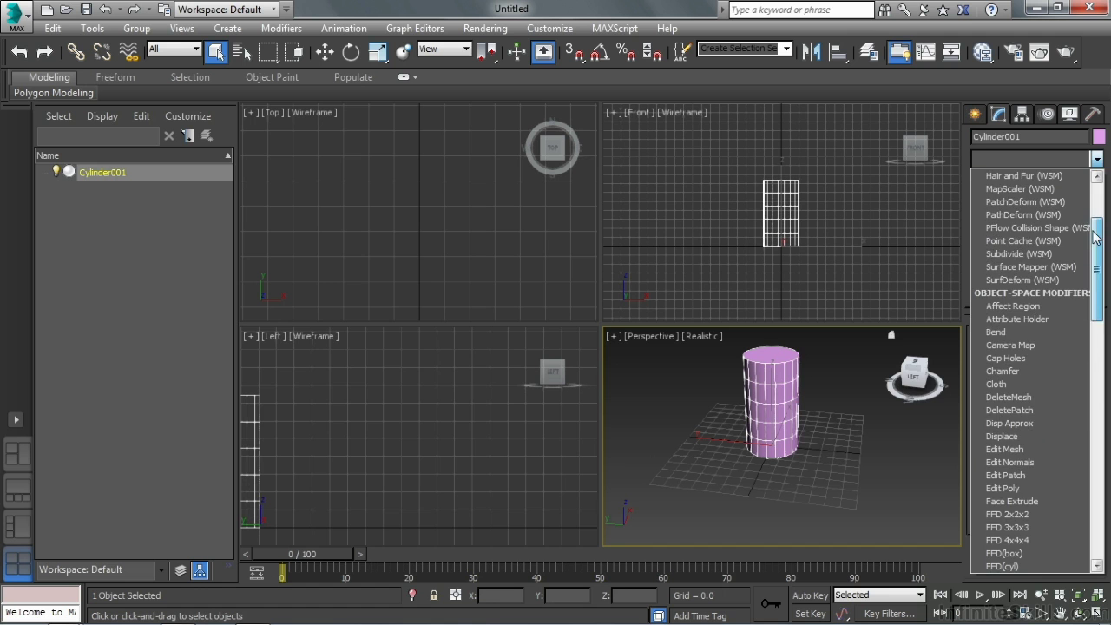
{"action": "left_click", "coordinate": [998, 333]}
{"action": "scroll", "coordinate": [764, 434], "scroll_direction": "up", "scroll_amount": 5}
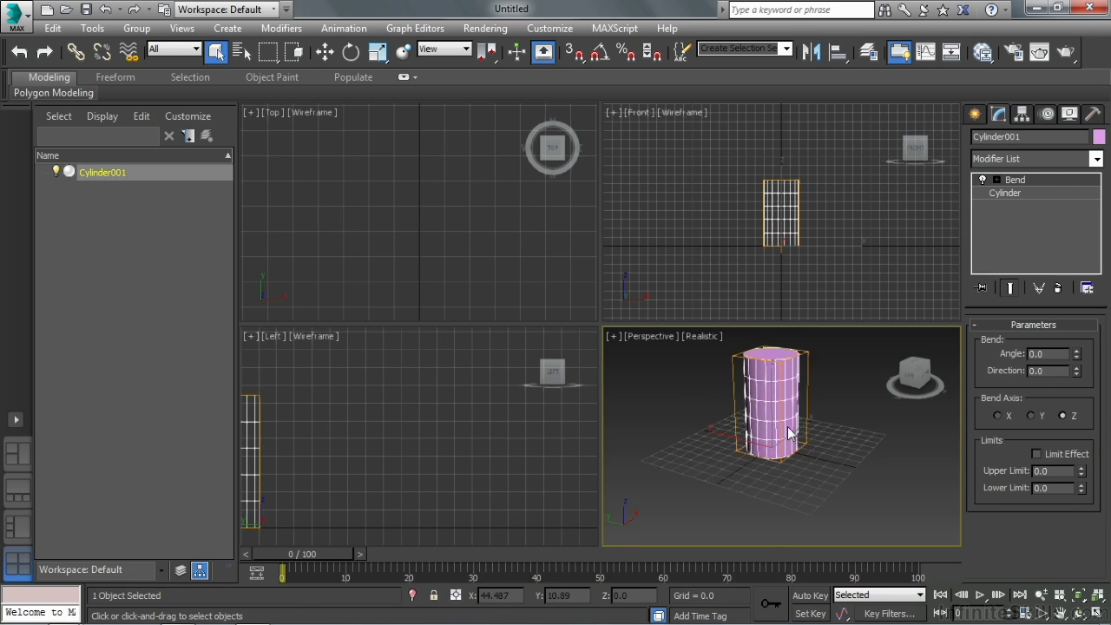
{"action": "middle_click_drag", "start_coordinate": [782, 427], "coordinate": [799, 446]}
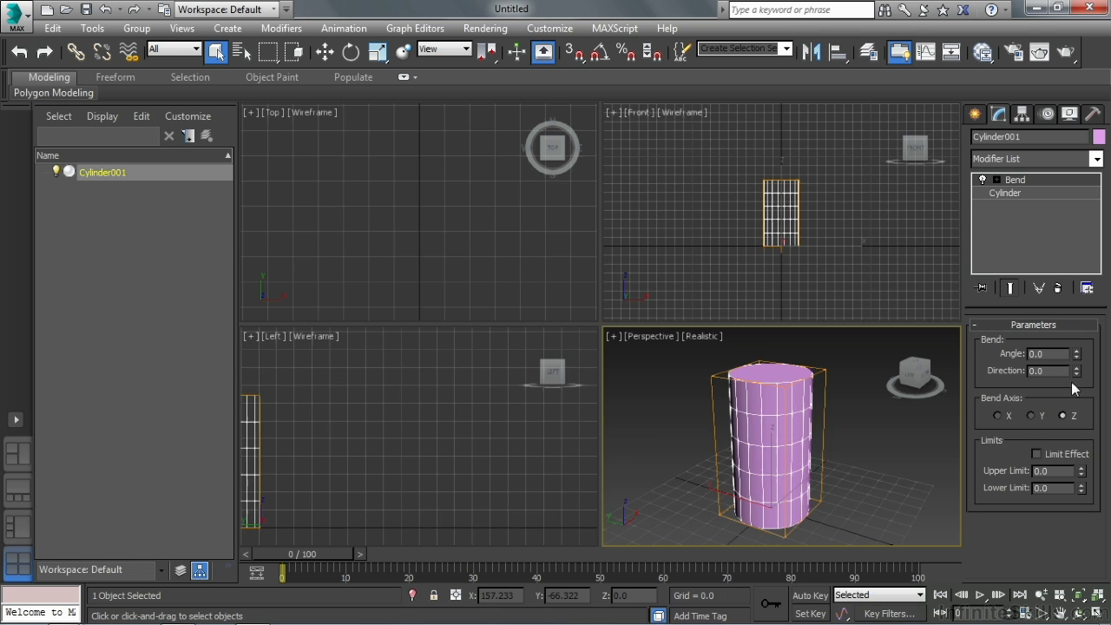
{"action": "left_click_drag", "start_coordinate": [1077, 357], "coordinate": [1010, 293]}
{"action": "middle_click_drag", "start_coordinate": [734, 439], "coordinate": [834, 463], "text": "alt"}
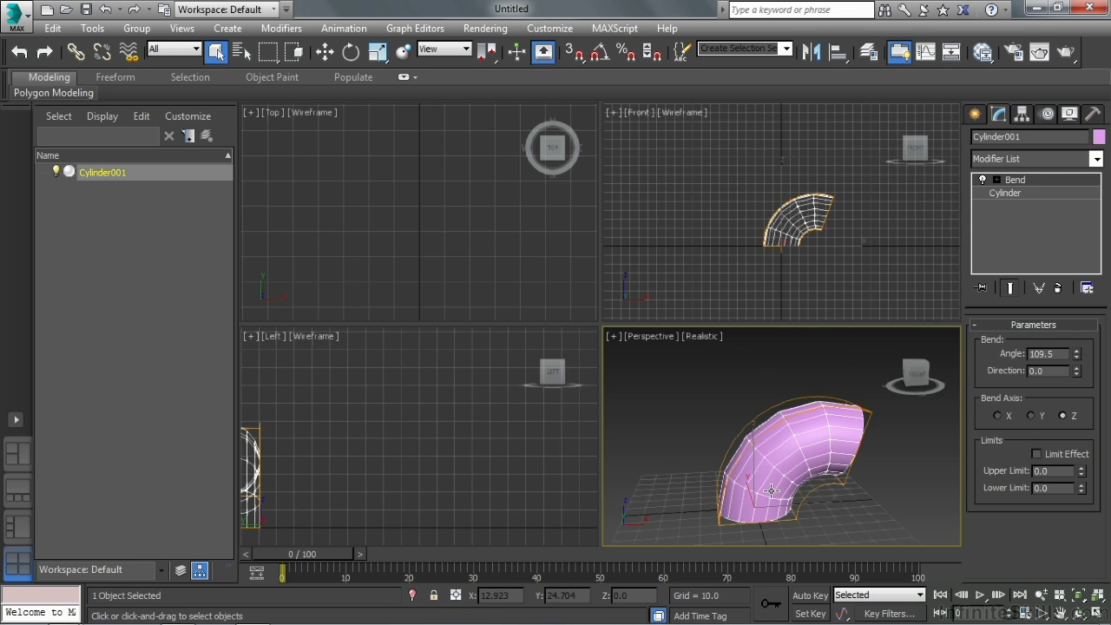
Expand the Bend modifier's sub-levels, activate the Move tool and set the bend angle to 156.
{"action": "left_click", "coordinate": [998, 179]}
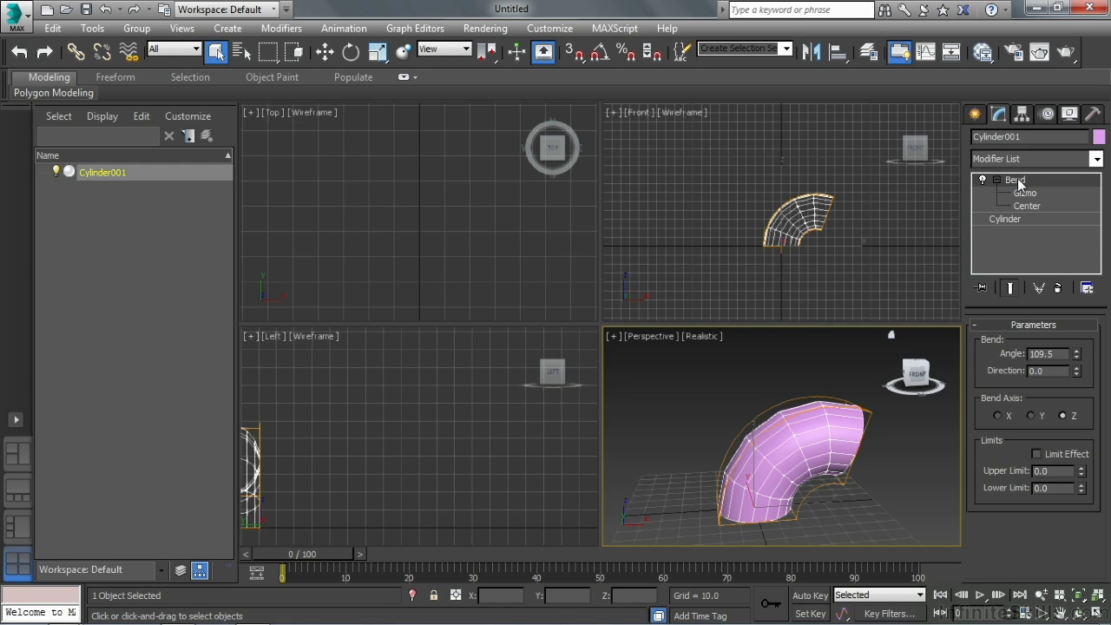
{"action": "key", "text": "w"}
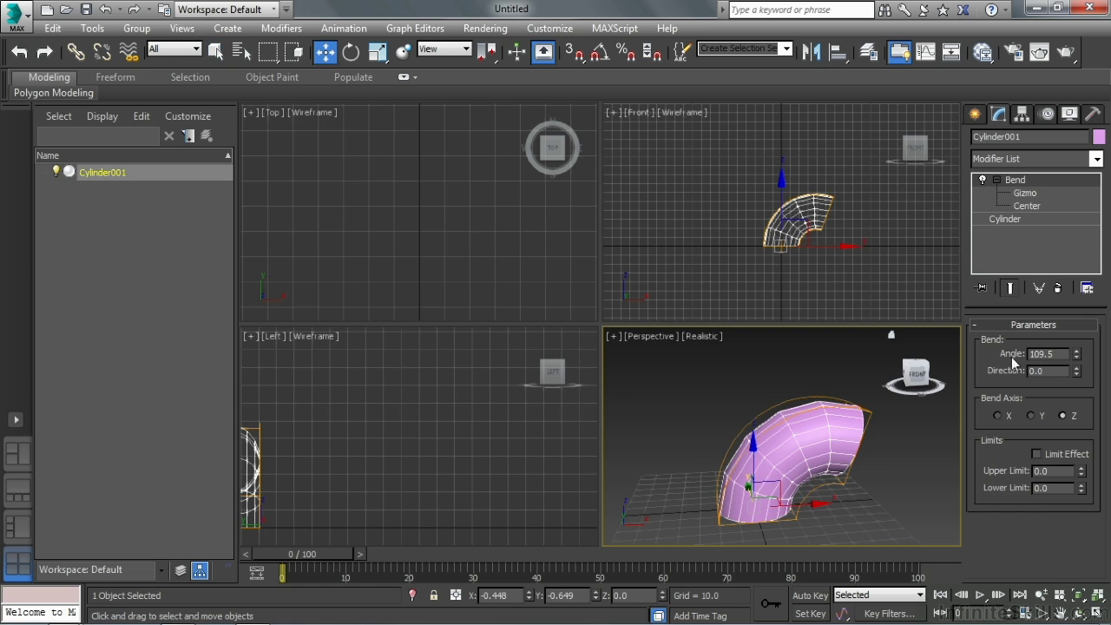
{"action": "left_click_drag", "start_coordinate": [1076, 354], "coordinate": [1079, 276]}
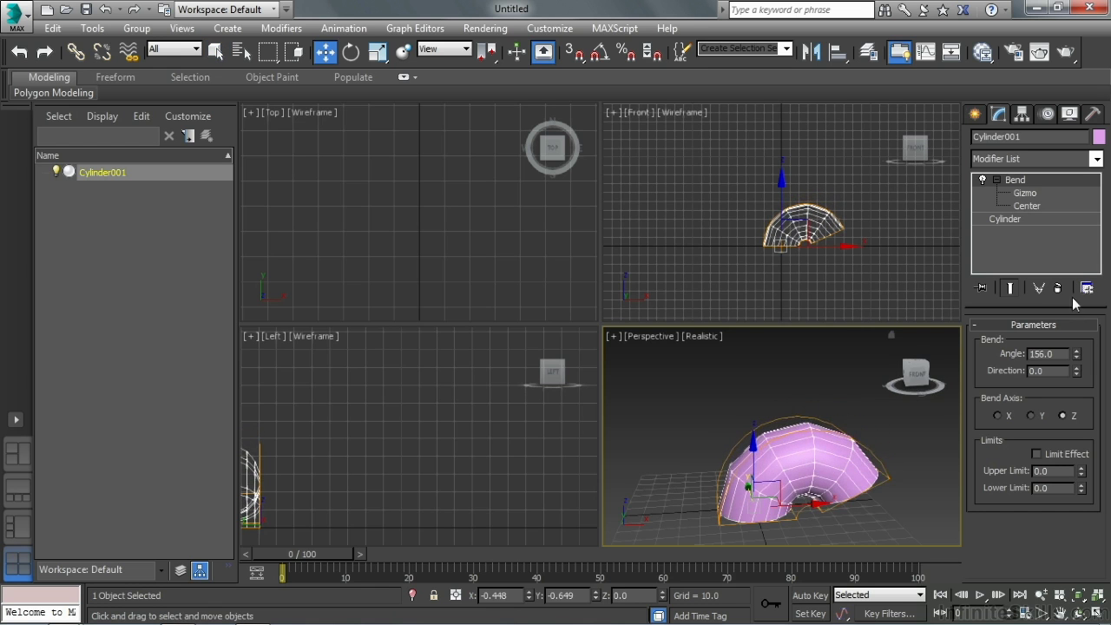
{"action": "middle_click_drag", "start_coordinate": [830, 454], "coordinate": [821, 447], "text": "alt"}
{"action": "scroll", "coordinate": [806, 462], "scroll_direction": "up", "scroll_amount": 4}
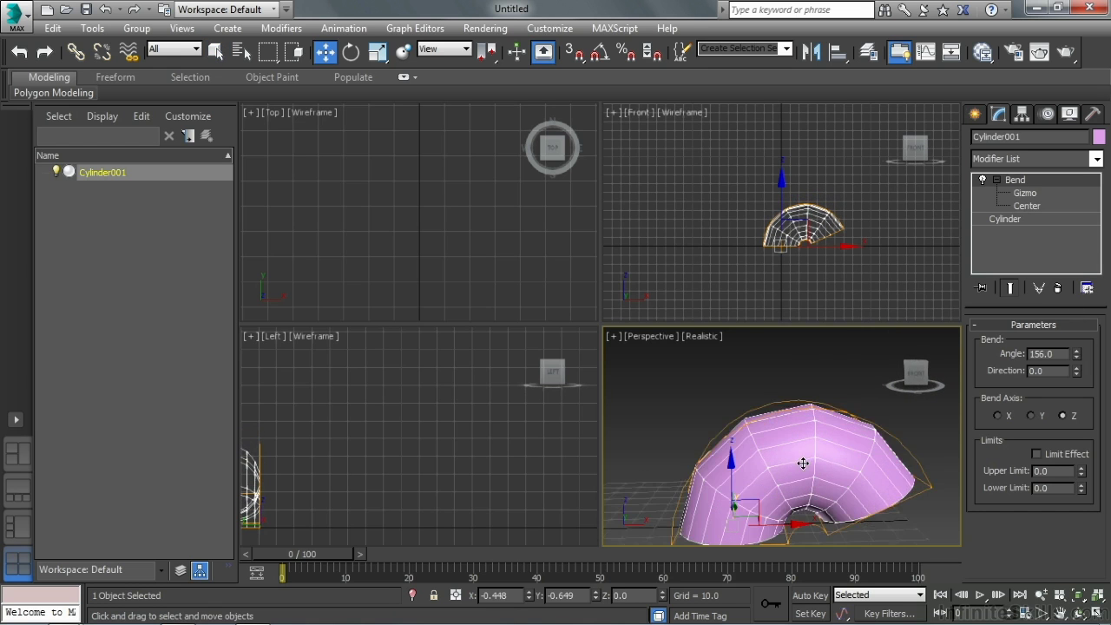
Maximize the Perspective view and set the base cylinder's height segments to 19.
{"action": "key", "text": "alt+w"}
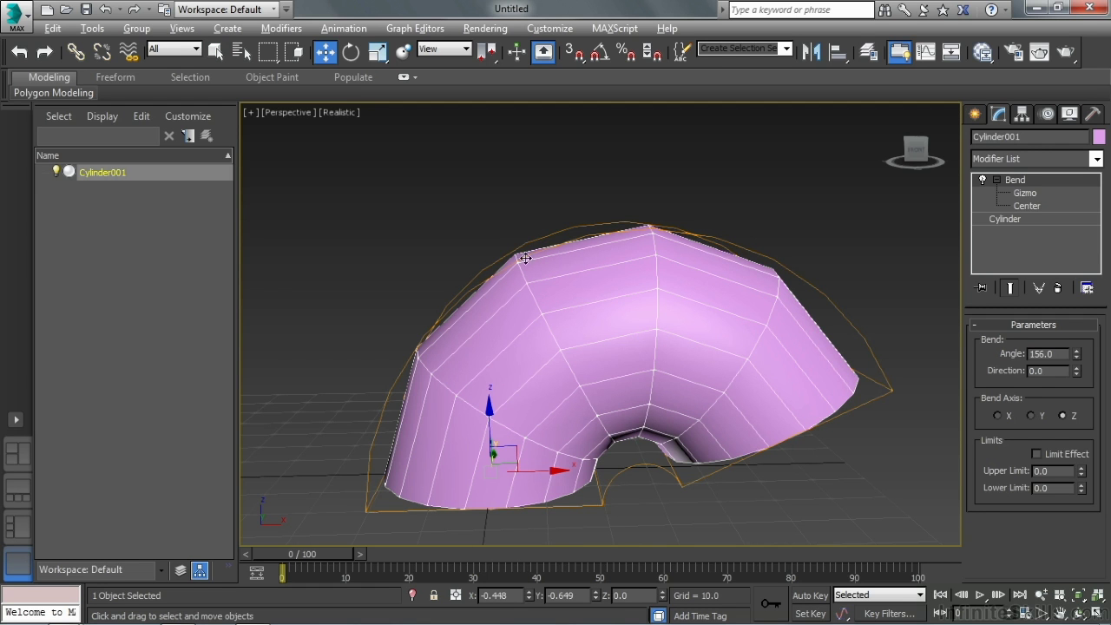
{"action": "middle_click_drag", "start_coordinate": [454, 332], "coordinate": [540, 333], "text": "alt"}
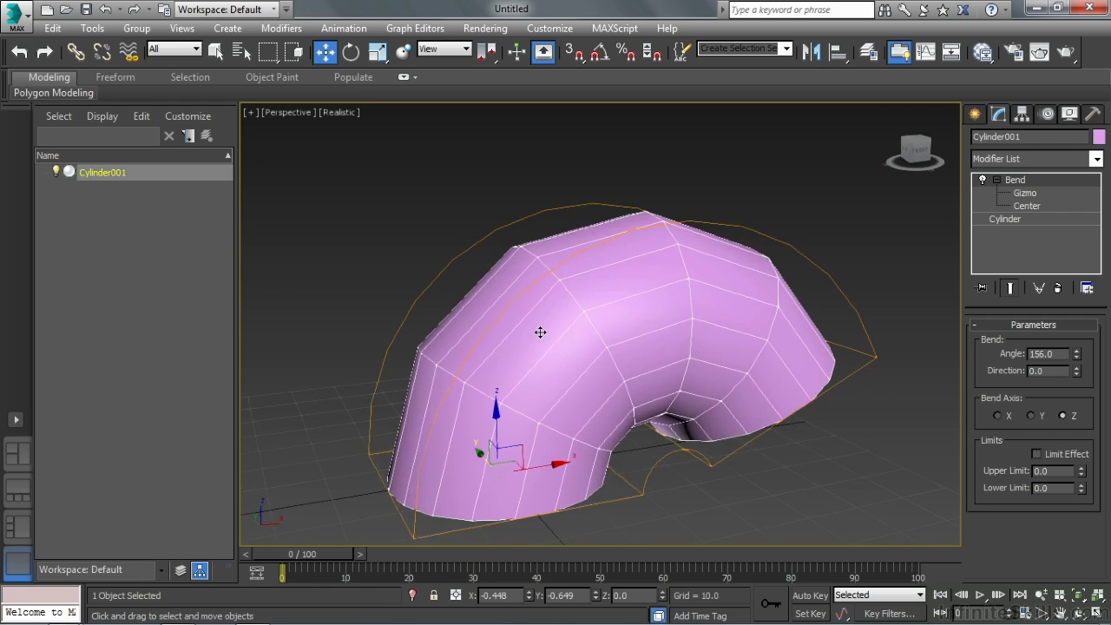
{"action": "scroll", "coordinate": [572, 348], "scroll_direction": "down", "scroll_amount": 2}
{"action": "middle_click_drag", "start_coordinate": [710, 375], "coordinate": [734, 373], "text": "alt"}
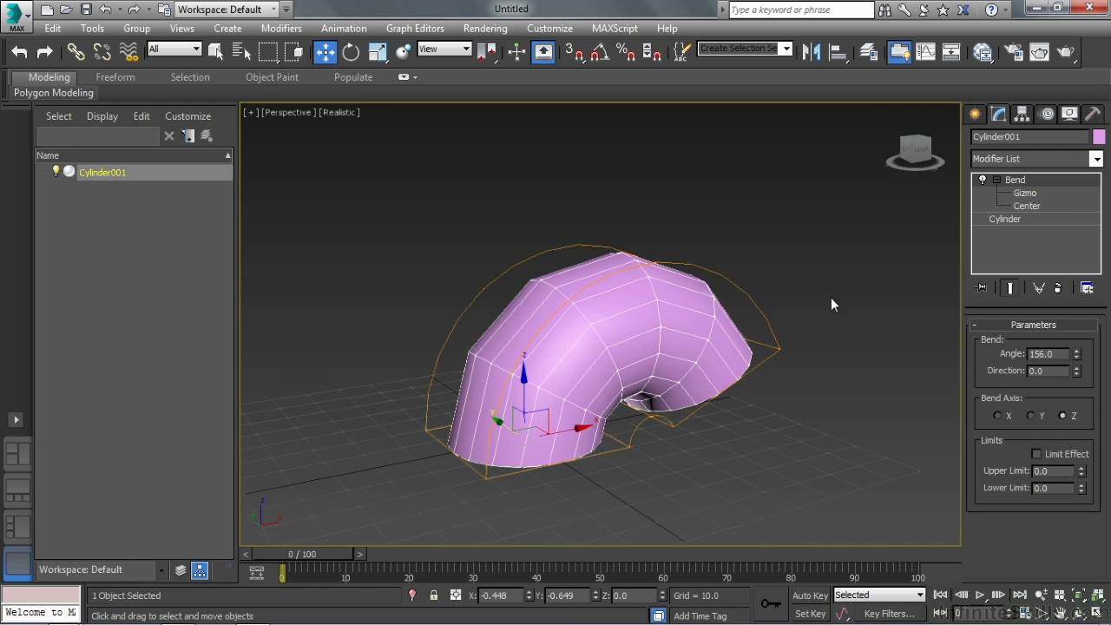
{"action": "left_click", "coordinate": [1008, 219]}
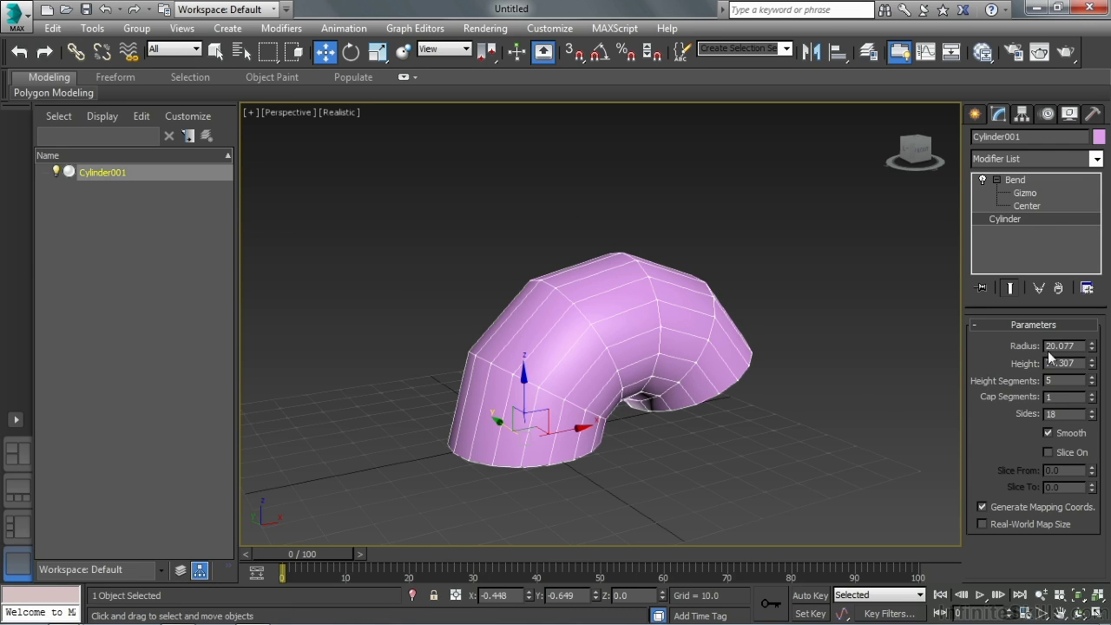
{"action": "left_click_drag", "start_coordinate": [1092, 380], "coordinate": [1092, 380]}
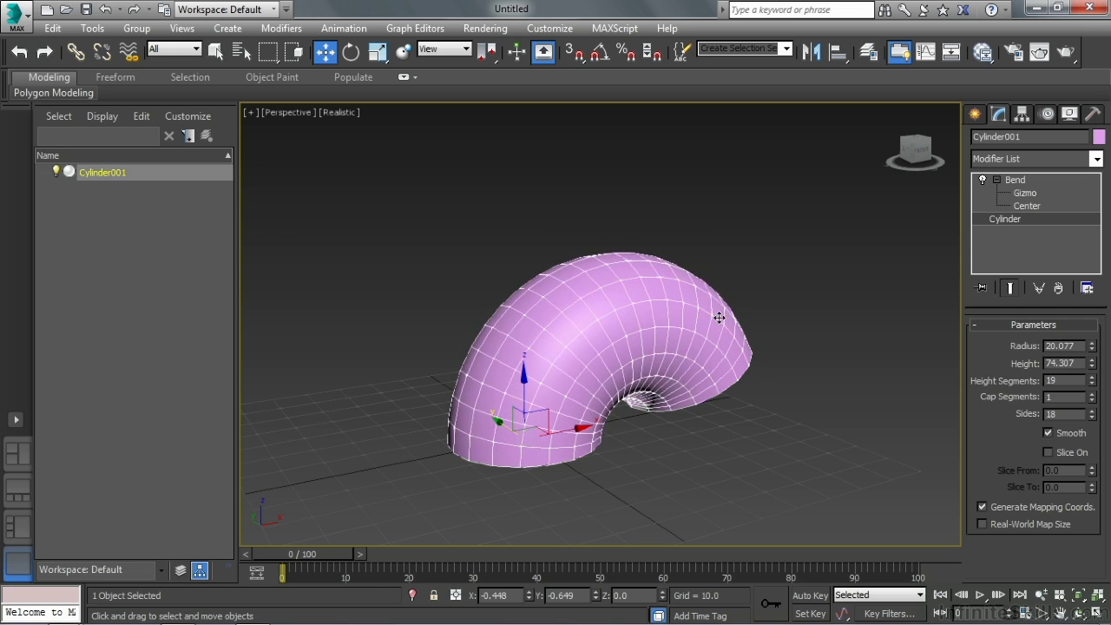
Return to the Bend modifier and set its angle to 96.
{"action": "middle_click_drag", "start_coordinate": [719, 317], "coordinate": [723, 333], "text": "alt"}
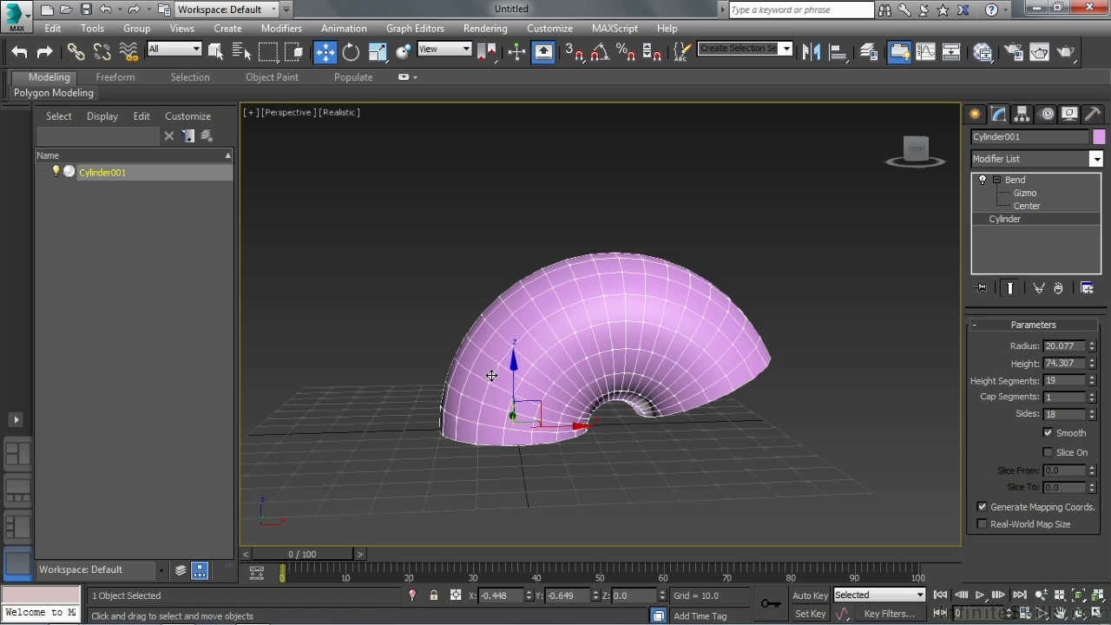
{"action": "left_click", "coordinate": [1026, 181]}
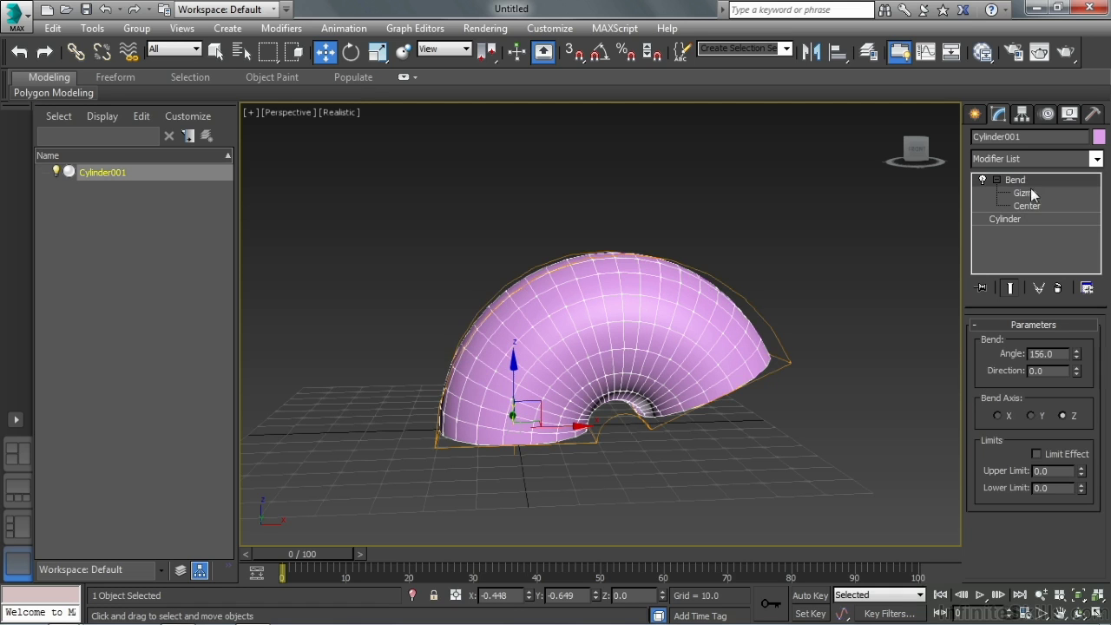
{"action": "left_click_drag", "start_coordinate": [1076, 356], "coordinate": [1066, 453]}
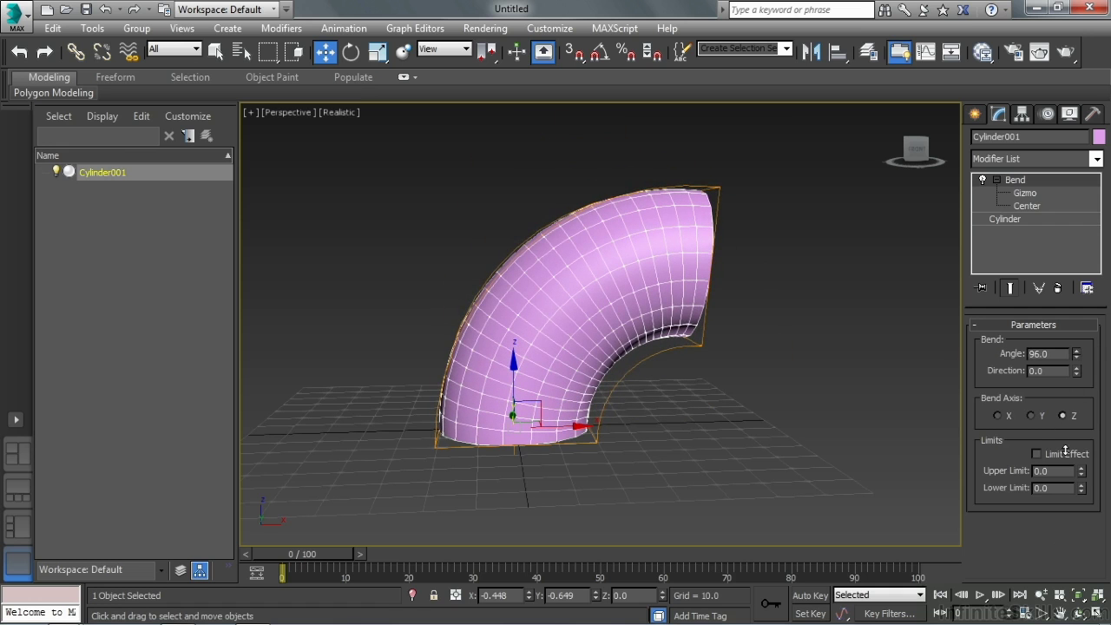
Add a Taper modifier above Bend and set its amount to 0.74.
{"action": "left_click", "coordinate": [1097, 159]}
{"action": "left_click_drag", "start_coordinate": [1100, 214], "coordinate": [1093, 460]}
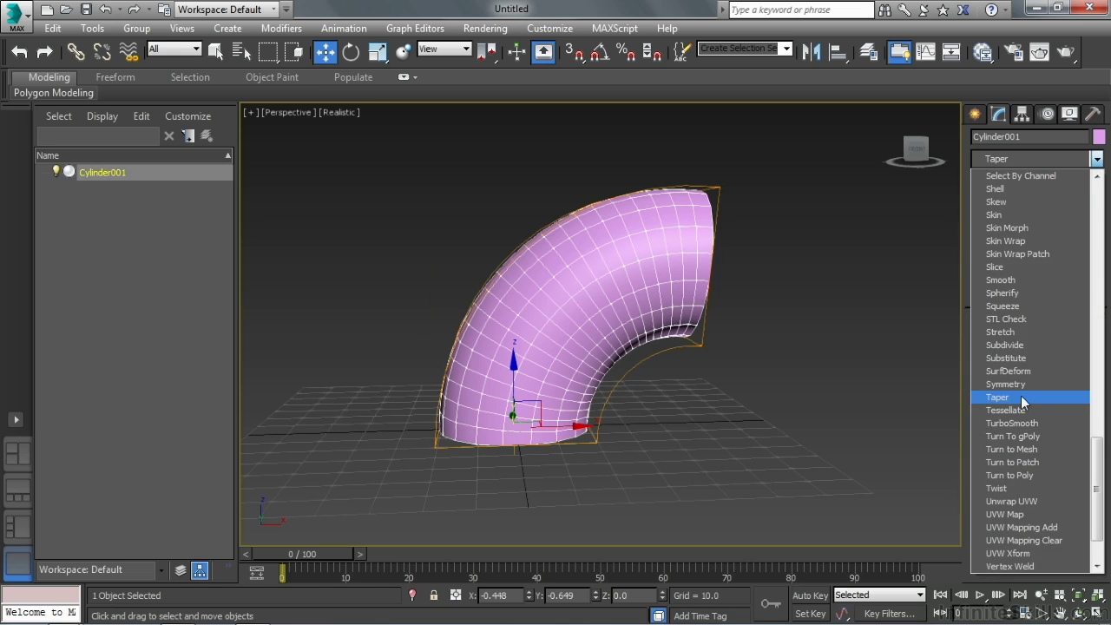
{"action": "left_click", "coordinate": [1020, 398]}
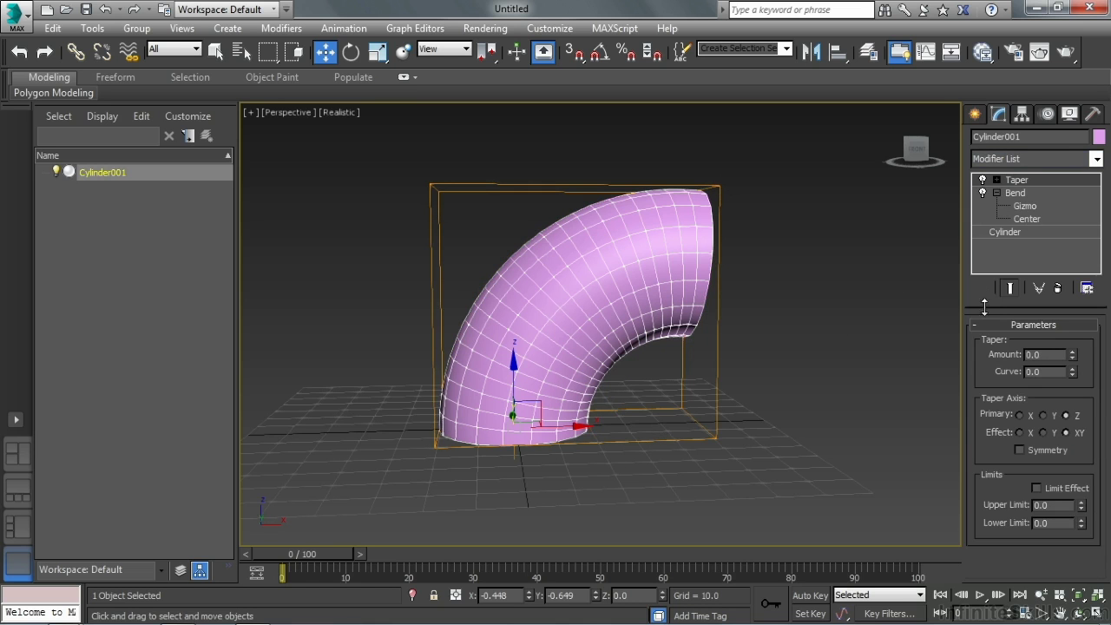
{"action": "left_click_drag", "start_coordinate": [1072, 354], "coordinate": [1068, 289]}
{"action": "middle_click_drag", "start_coordinate": [612, 256], "coordinate": [586, 250], "text": "alt"}
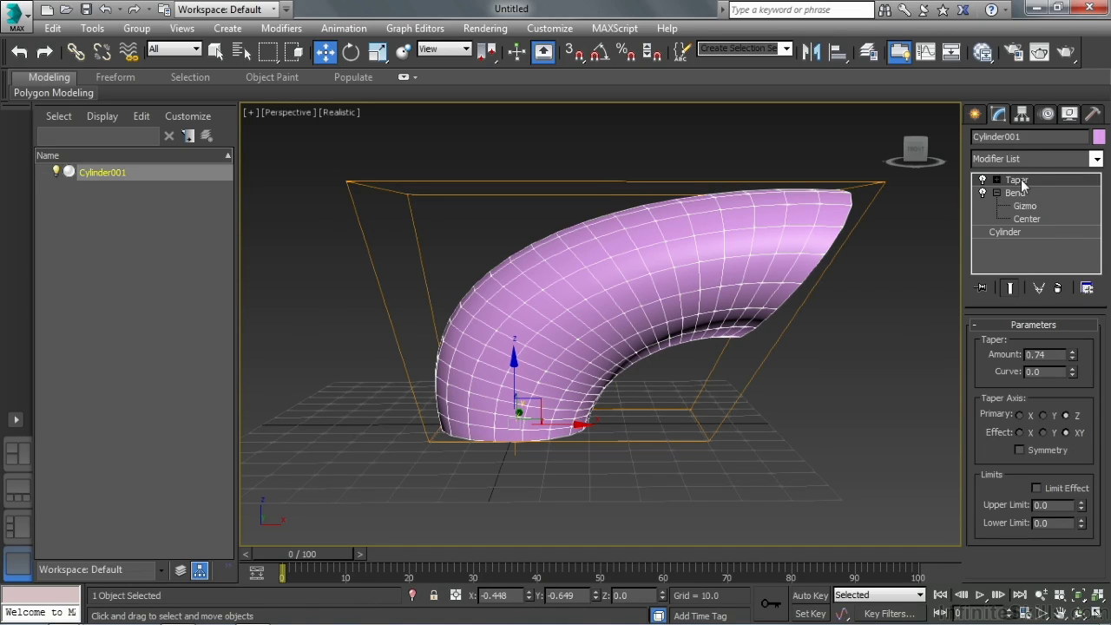
Move the Taper modifier below Bend in the modifier stack and turn off the Bend effect.
{"action": "left_click_drag", "start_coordinate": [1022, 181], "coordinate": [1021, 228]}
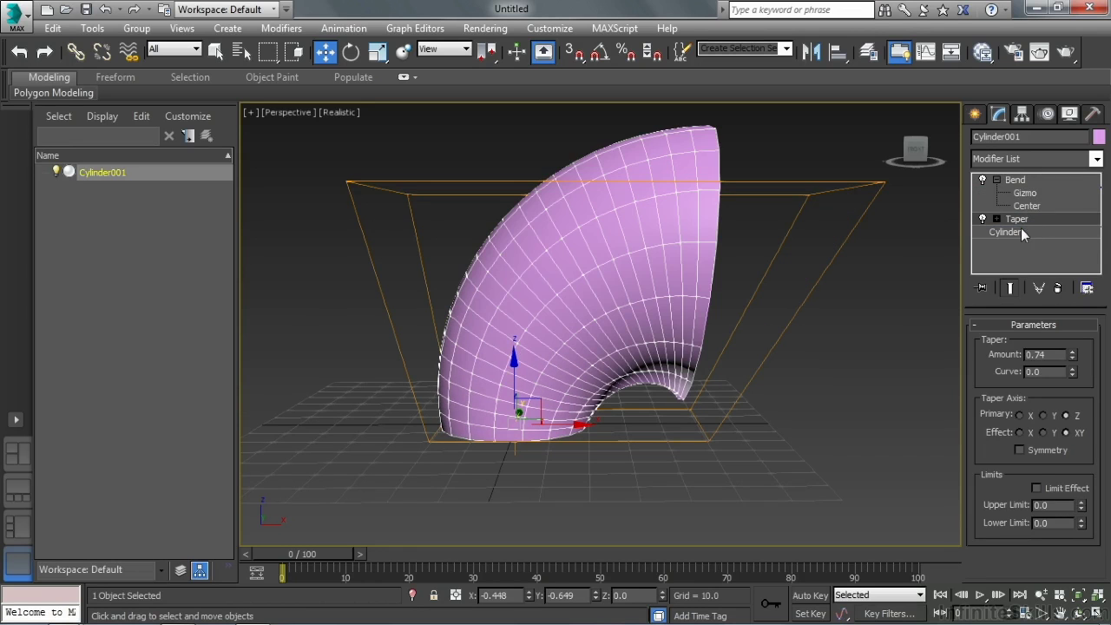
{"action": "left_click", "coordinate": [983, 180]}
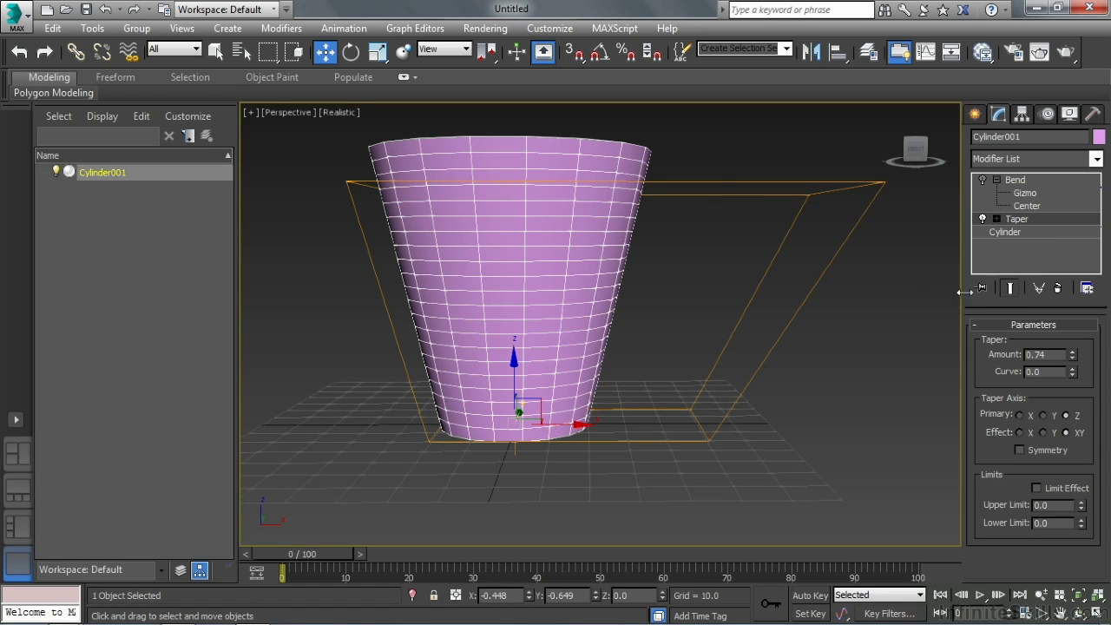
{"action": "middle_click_drag", "start_coordinate": [628, 317], "coordinate": [677, 331], "text": "alt"}
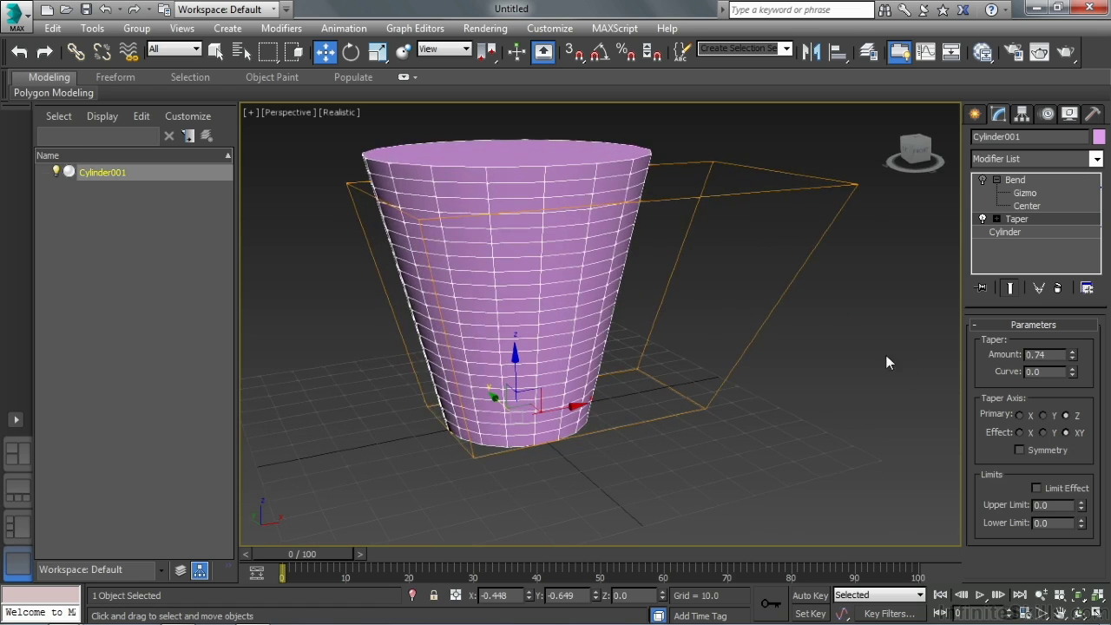
Set the Taper amount to 1.15.
{"action": "left_click_drag", "start_coordinate": [1073, 357], "coordinate": [1073, 320]}
{"action": "middle_click_drag", "start_coordinate": [570, 231], "coordinate": [615, 282], "text": "alt"}
{"action": "middle_click_drag", "start_coordinate": [627, 350], "coordinate": [649, 300], "text": "alt"}
Set the base cylinder's height segments to 21 and its radius to 8.432.
{"action": "left_click", "coordinate": [1024, 233]}
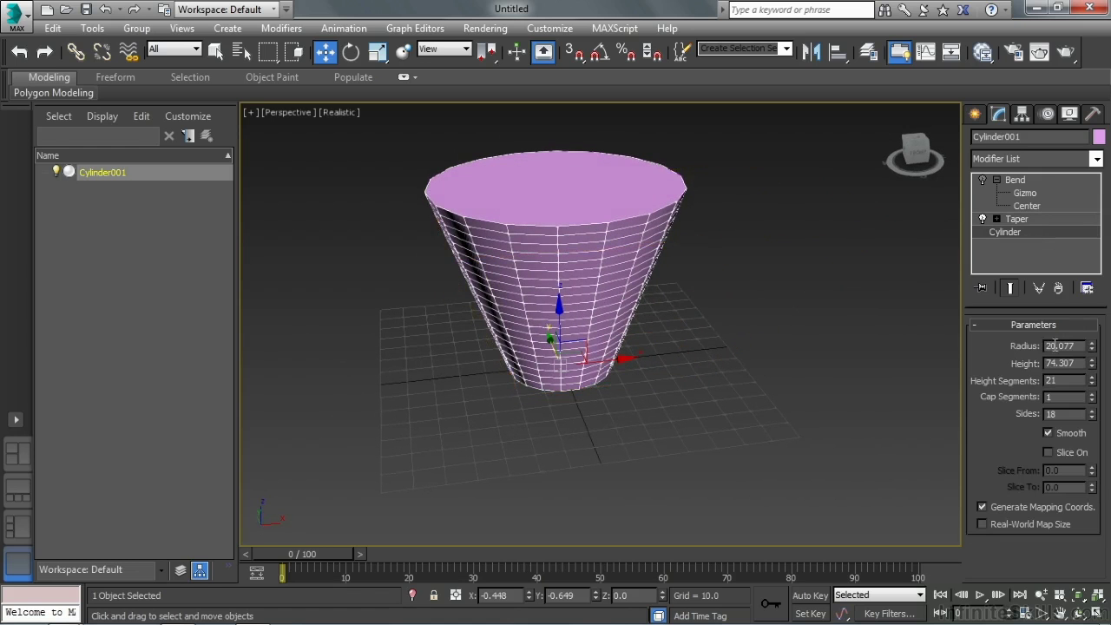
{"action": "left_click_drag", "start_coordinate": [1090, 346], "coordinate": [1087, 396]}
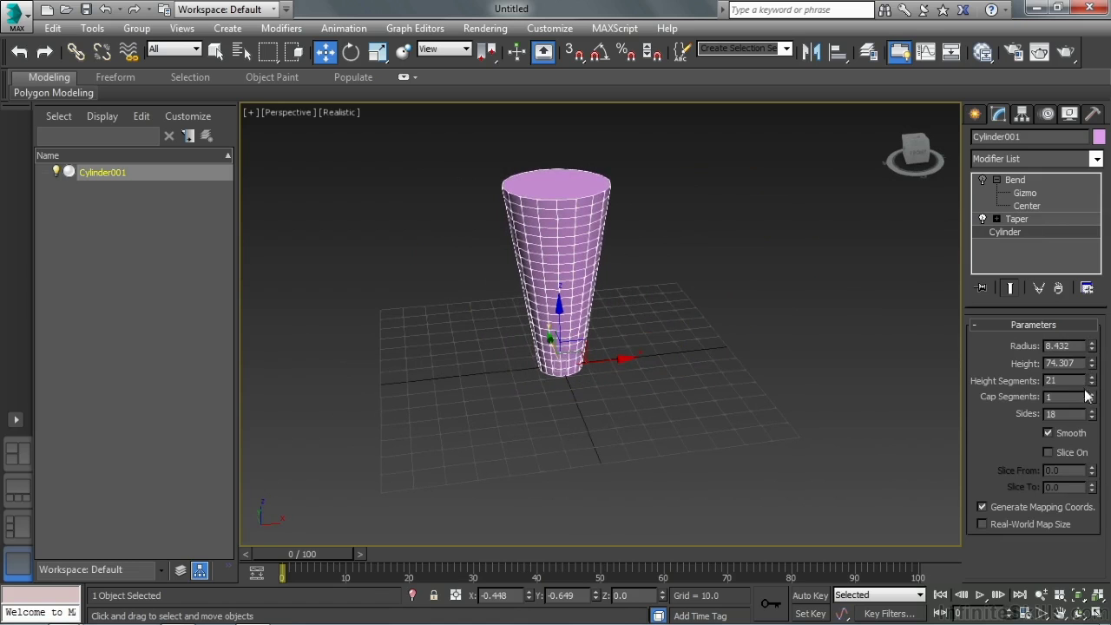
Increase the Taper amount further and turn the Bend modifier back on.
{"action": "left_click", "coordinate": [1027, 216]}
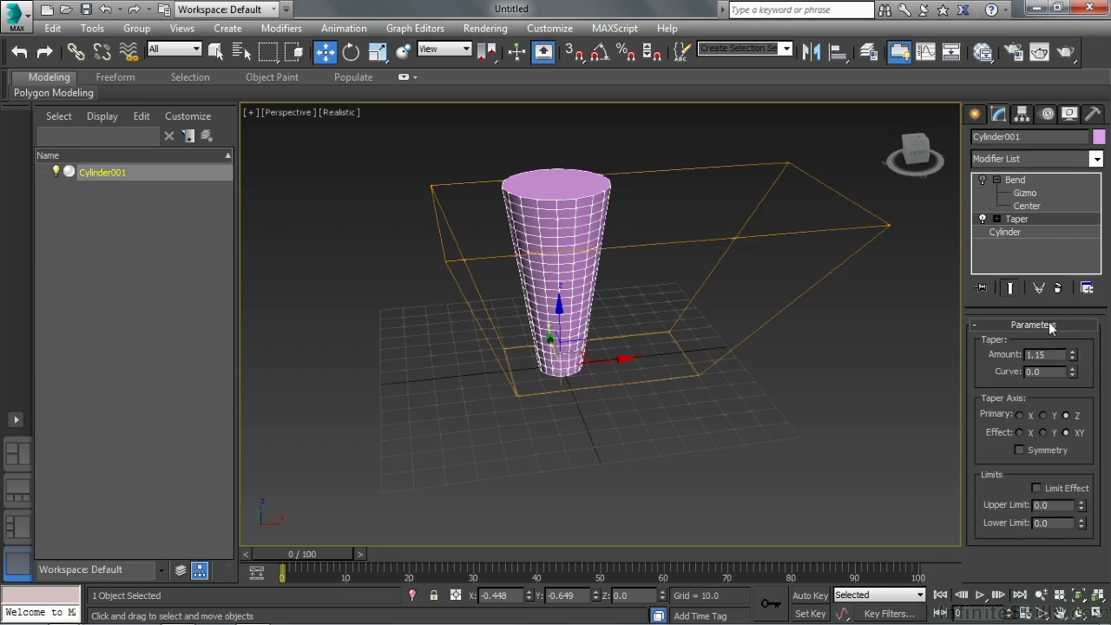
{"action": "left_click_drag", "start_coordinate": [1074, 358], "coordinate": [1087, 289]}
{"action": "left_click", "coordinate": [987, 184]}
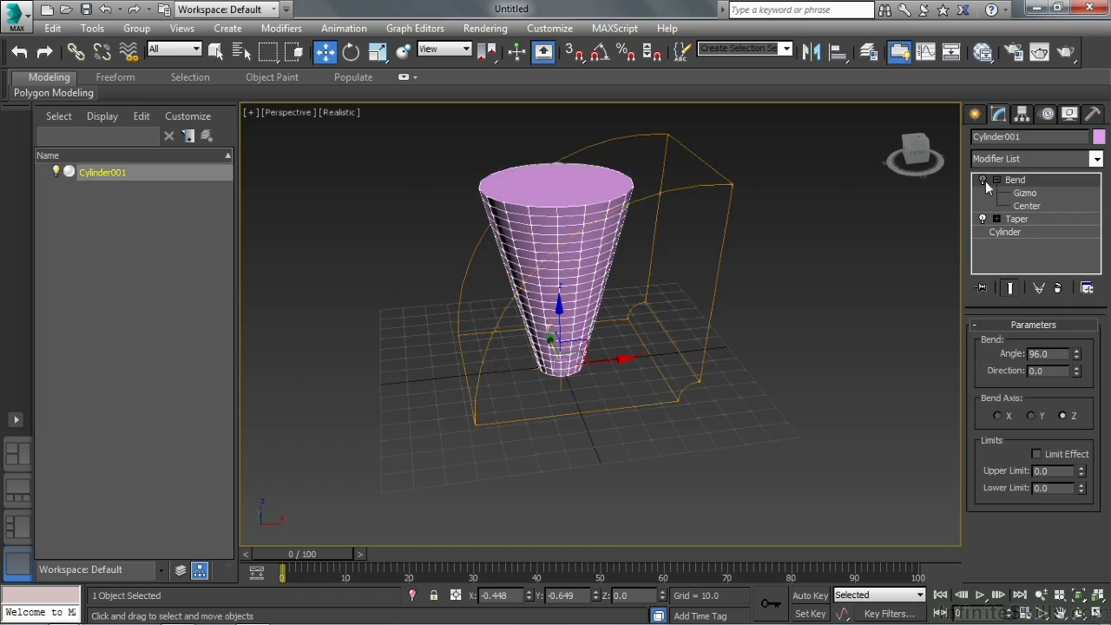
{"action": "left_click", "coordinate": [982, 180]}
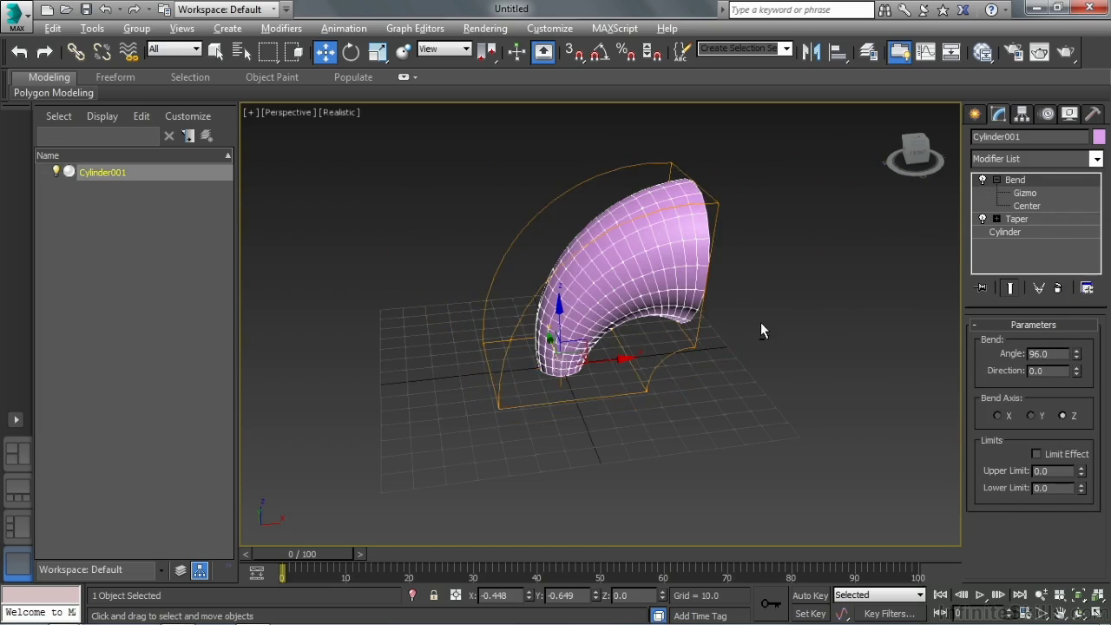
{"action": "middle_click_drag", "start_coordinate": [761, 324], "coordinate": [737, 306], "text": "alt"}
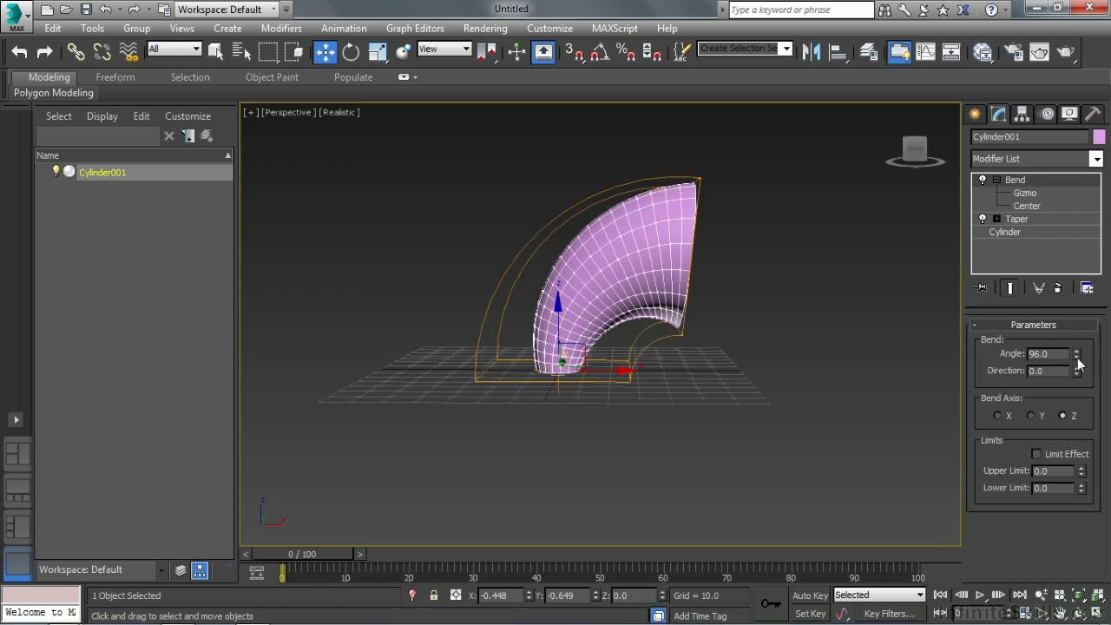
Set the Bend angle to 86 and move the Taper modifier above Bend in the modifier stack.
{"action": "mouse_move", "coordinate": [1077, 358]}
{"action": "left_mouse_down"}
{"action": "mouse_move", "coordinate": [1077, 417]}
{"action": "mouse_move", "coordinate": [1074, 375]}
{"action": "left_mouse_up"}
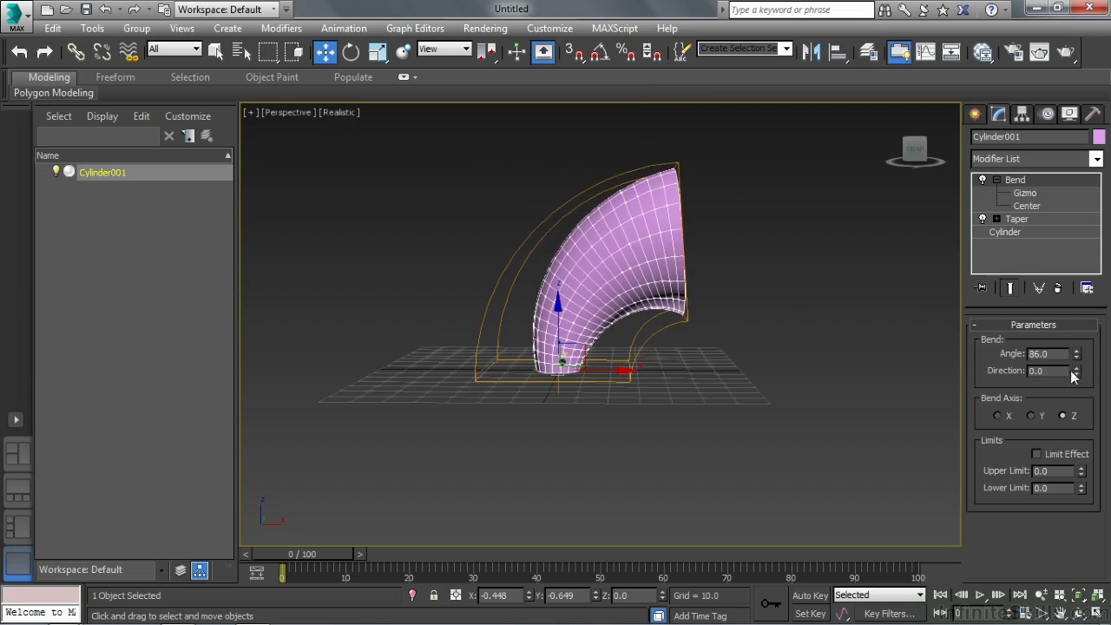
{"action": "left_click_drag", "start_coordinate": [1007, 224], "coordinate": [1022, 183]}
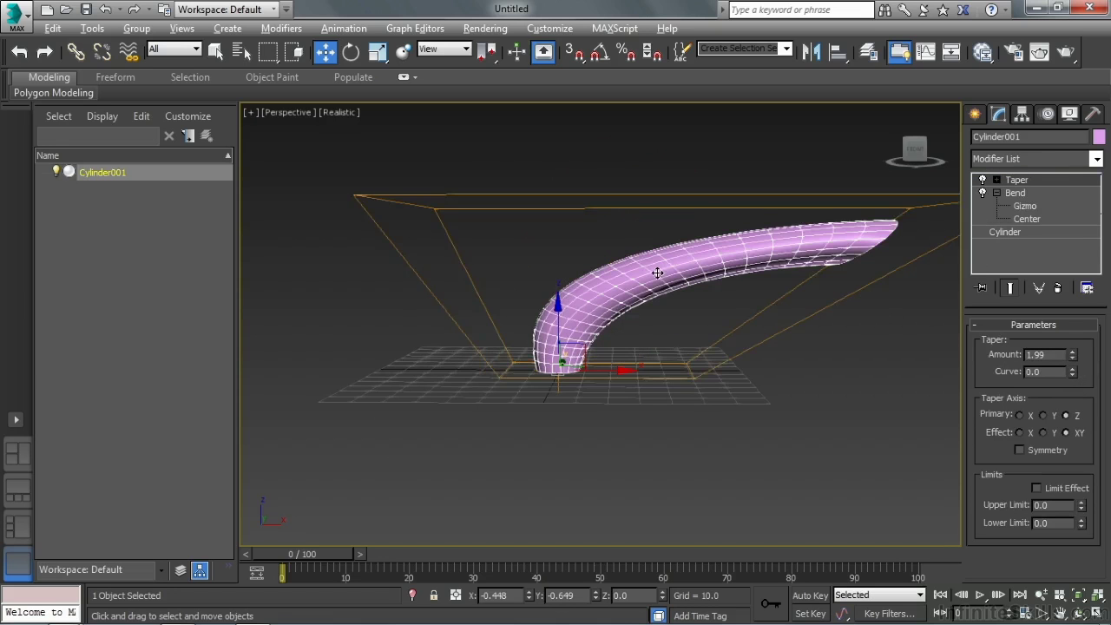
{"action": "middle_click_drag", "start_coordinate": [658, 273], "coordinate": [799, 255], "text": "alt"}
Move the Taper modifier back below Bend in the stack and adjust the Taper amount.
{"action": "left_click_drag", "start_coordinate": [1026, 183], "coordinate": [1017, 234]}
{"action": "middle_click_drag", "start_coordinate": [679, 248], "coordinate": [718, 247], "text": "alt"}
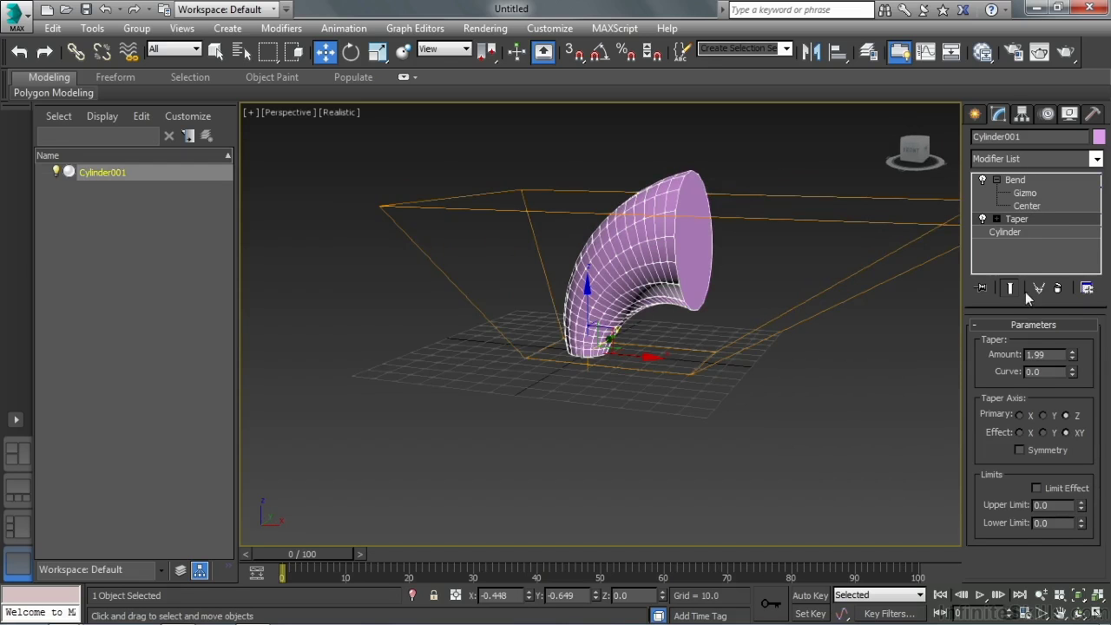
{"action": "left_click_drag", "start_coordinate": [1072, 354], "coordinate": [1088, 413]}
Set the base cylinder's radius to 7.505, height segments to 36 and sides to 48.
{"action": "left_click", "coordinate": [1013, 234]}
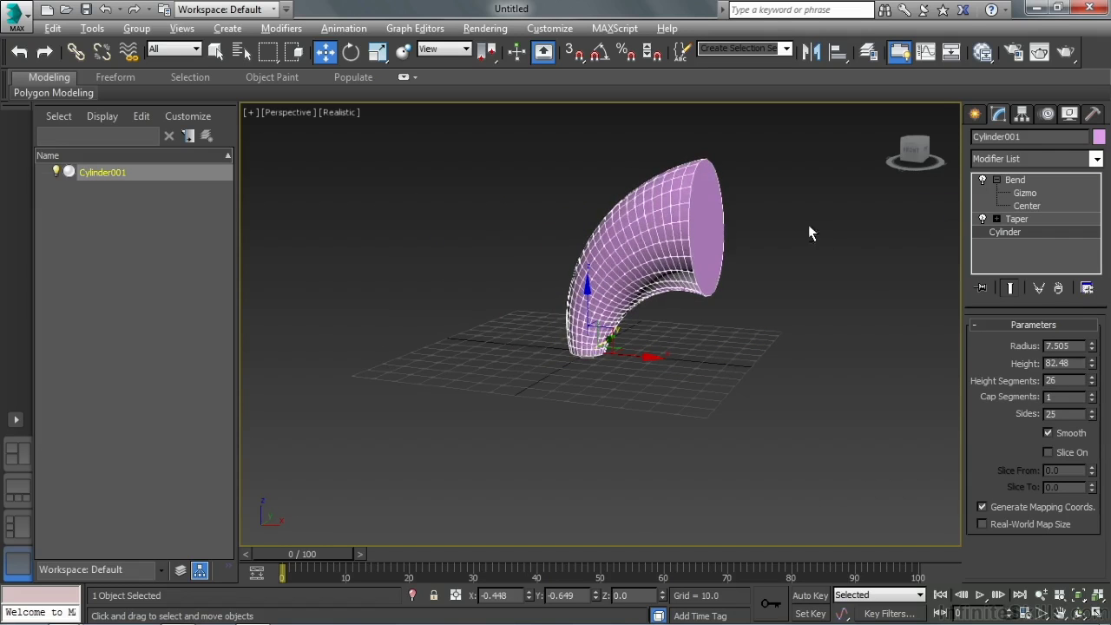
{"action": "middle_click_drag", "start_coordinate": [809, 232], "coordinate": [757, 230], "text": "alt"}
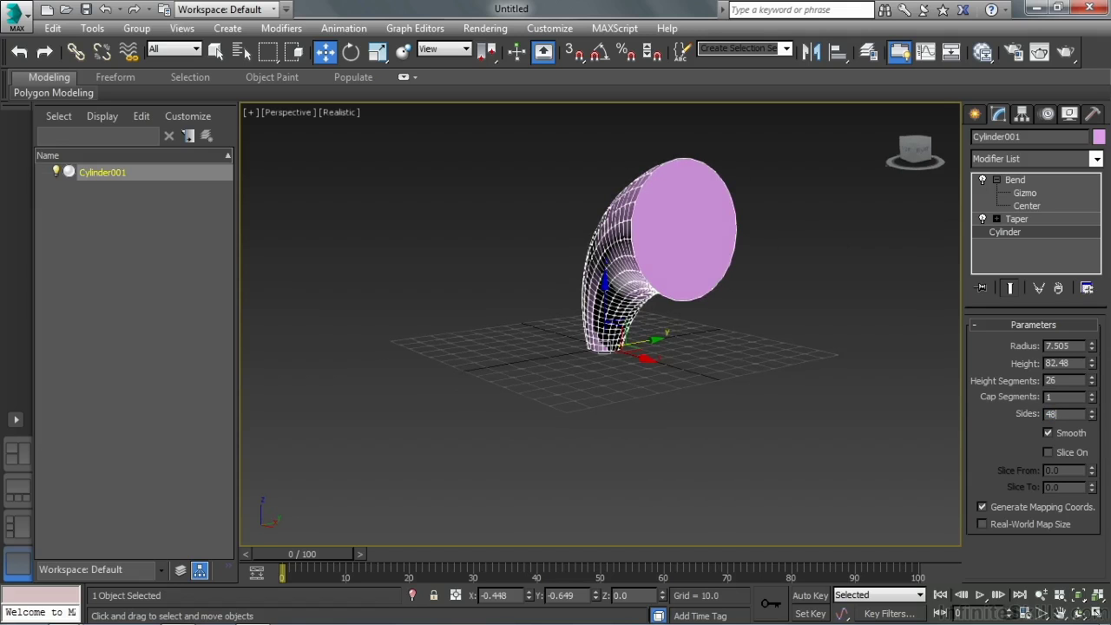
{"action": "middle_click_drag", "start_coordinate": [679, 274], "coordinate": [716, 274], "text": "alt"}
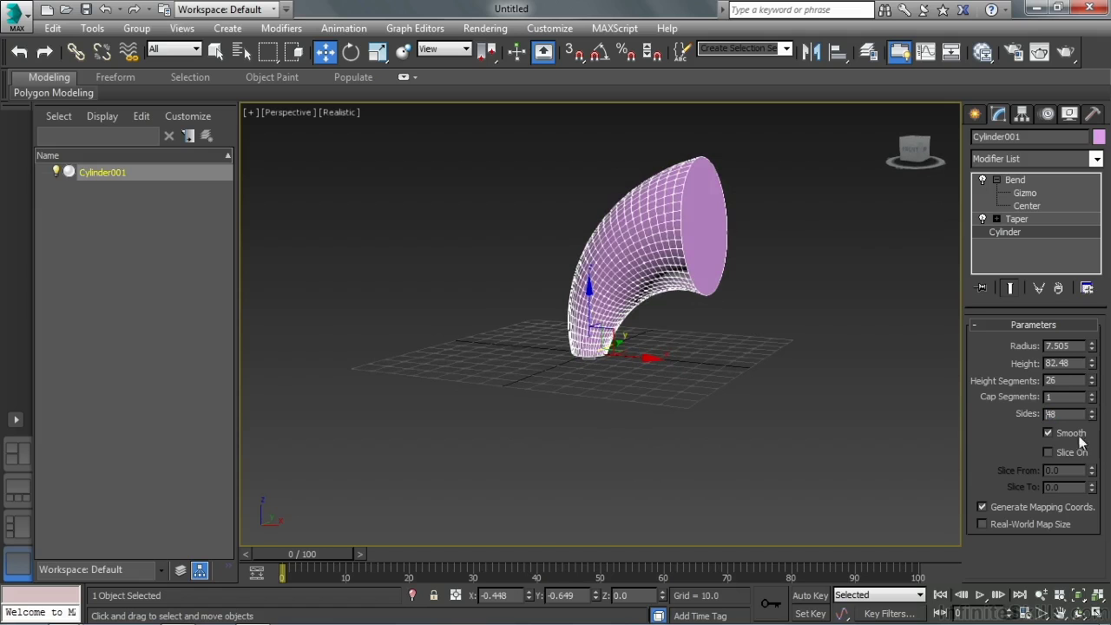
{"action": "left_click", "coordinate": [1065, 378]}
{"action": "type", "text": "36"}
{"action": "key", "text": "Return"}
{"action": "mouse_move", "coordinate": [621, 252]}
{"action": "middle_mouse_down", "text": "alt"}
{"action": "mouse_move", "coordinate": [668, 234]}
{"action": "mouse_move", "coordinate": [633, 247]}
{"action": "middle_mouse_up", "text": "alt"}
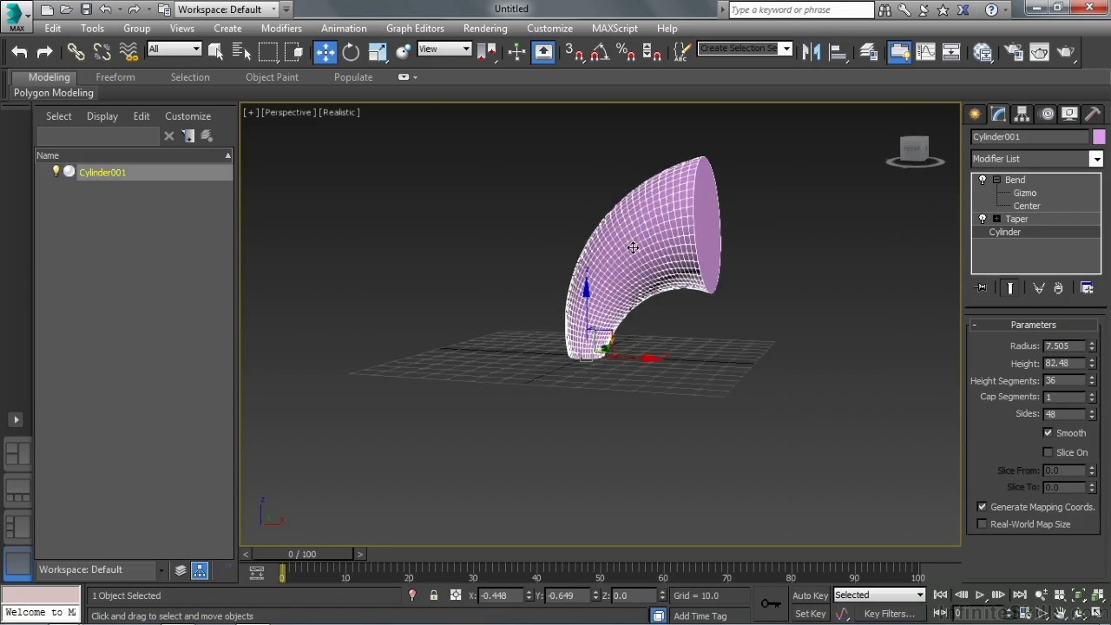
Add an FFD 3x3x3 modifier above Bend in the cylinder's modifier stack.
{"action": "left_click", "coordinate": [1014, 180]}
{"action": "left_click", "coordinate": [1097, 159]}
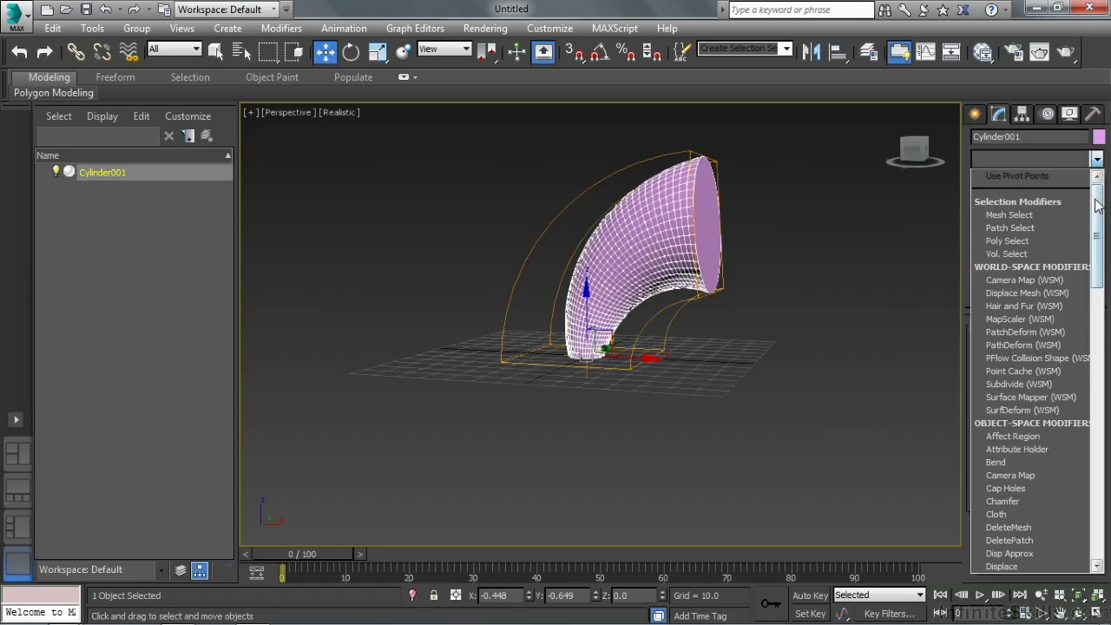
{"action": "left_click_drag", "start_coordinate": [1098, 205], "coordinate": [1101, 287]}
{"action": "mouse_move", "coordinate": [1101, 298]}
{"action": "left_mouse_down"}
{"action": "mouse_move", "coordinate": [1105, 341]}
{"action": "mouse_move", "coordinate": [1104, 298]}
{"action": "left_mouse_up"}
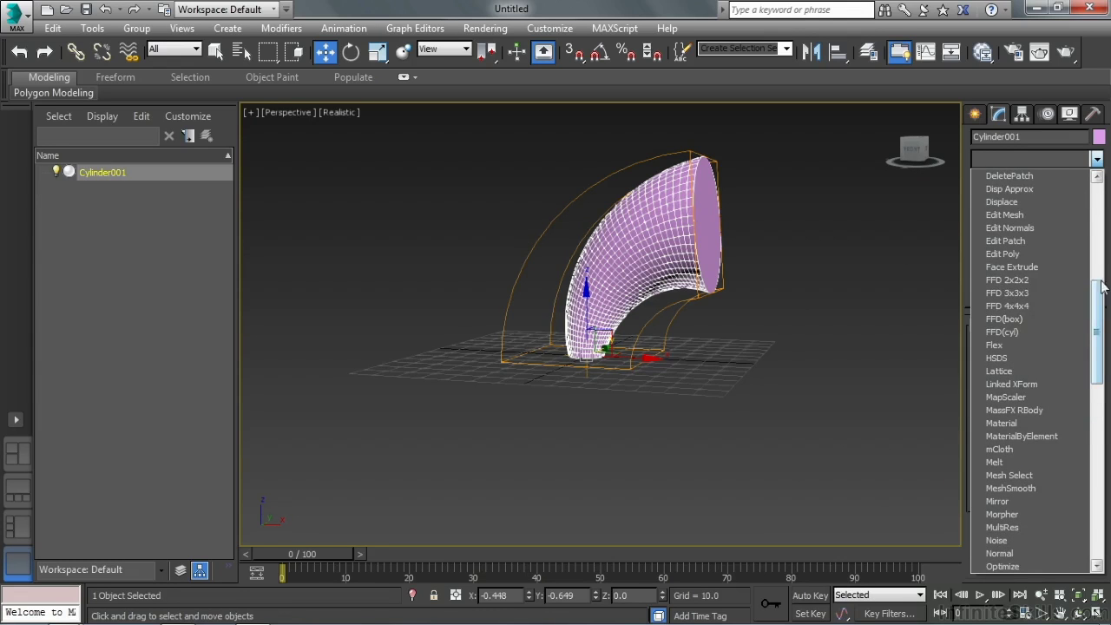
{"action": "left_click", "coordinate": [1025, 293]}
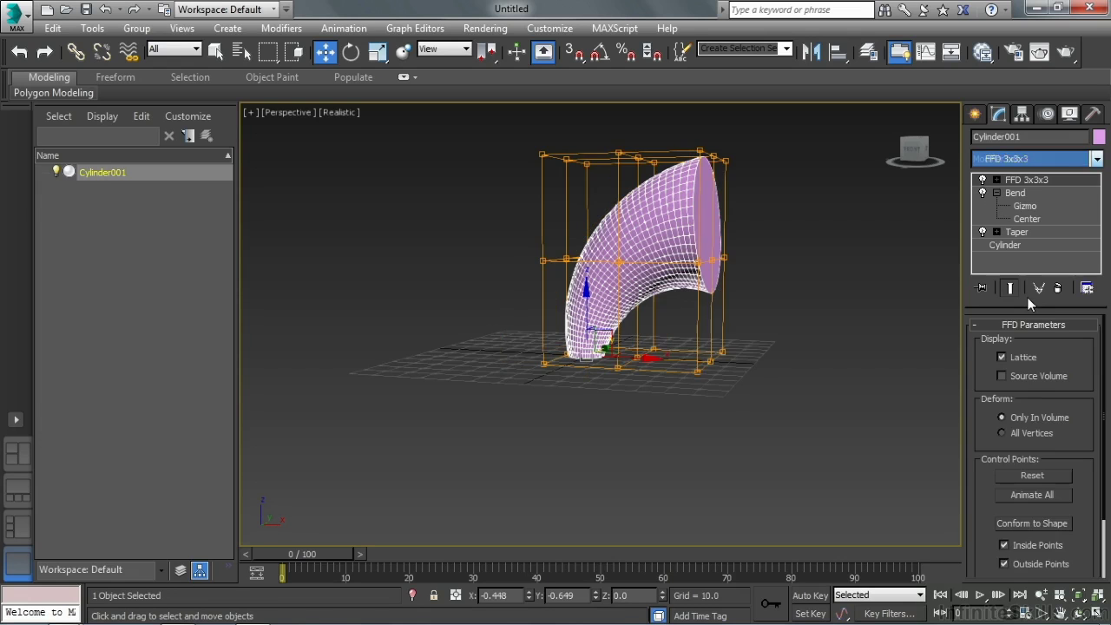
Delete the Bend and Taper modifiers from the cylinder's stack, keeping the FFD 3x3x3 modifier.
{"action": "left_click", "coordinate": [1040, 193]}
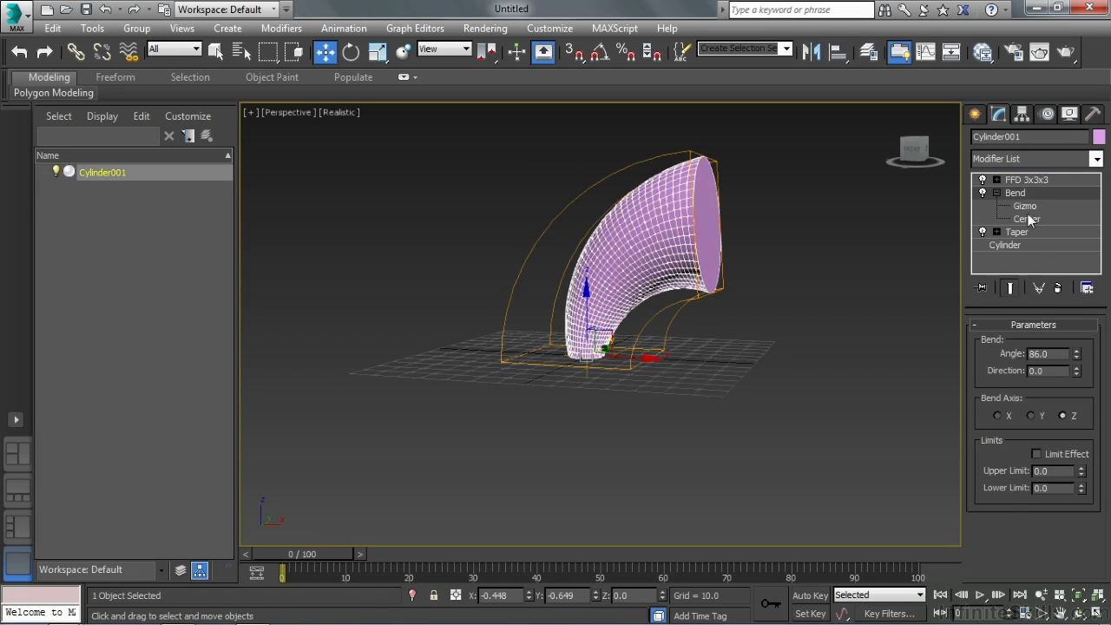
{"action": "left_click", "coordinate": [1058, 288]}
{"action": "left_click", "coordinate": [1059, 289]}
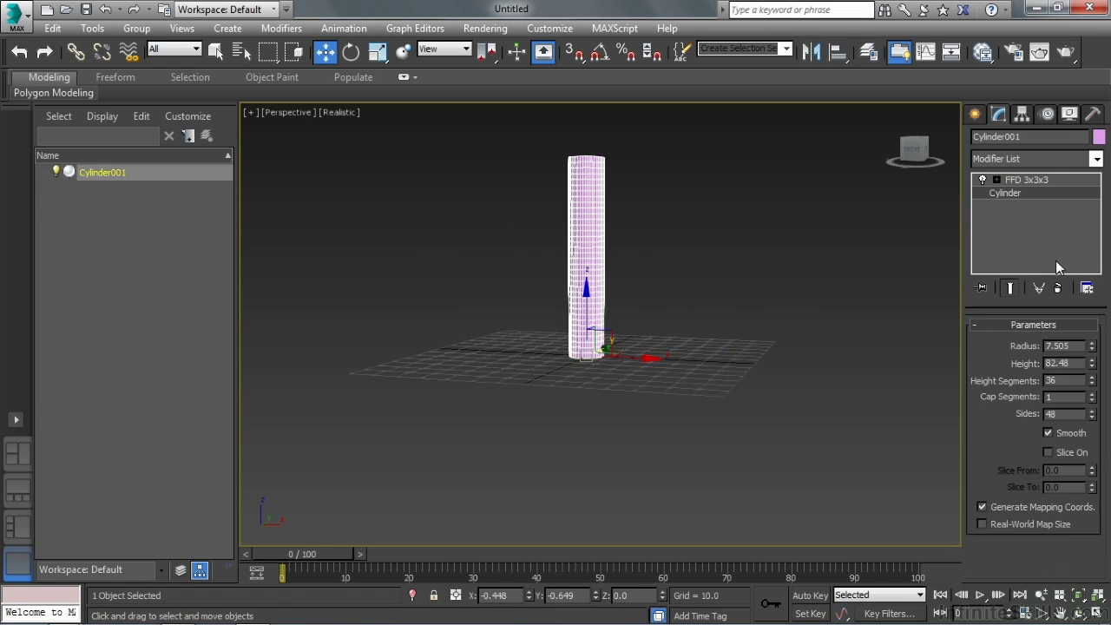
Edit the FFD 3x3x3 control points and pull a top corner point outward from the cylinder.
{"action": "left_click", "coordinate": [1026, 179]}
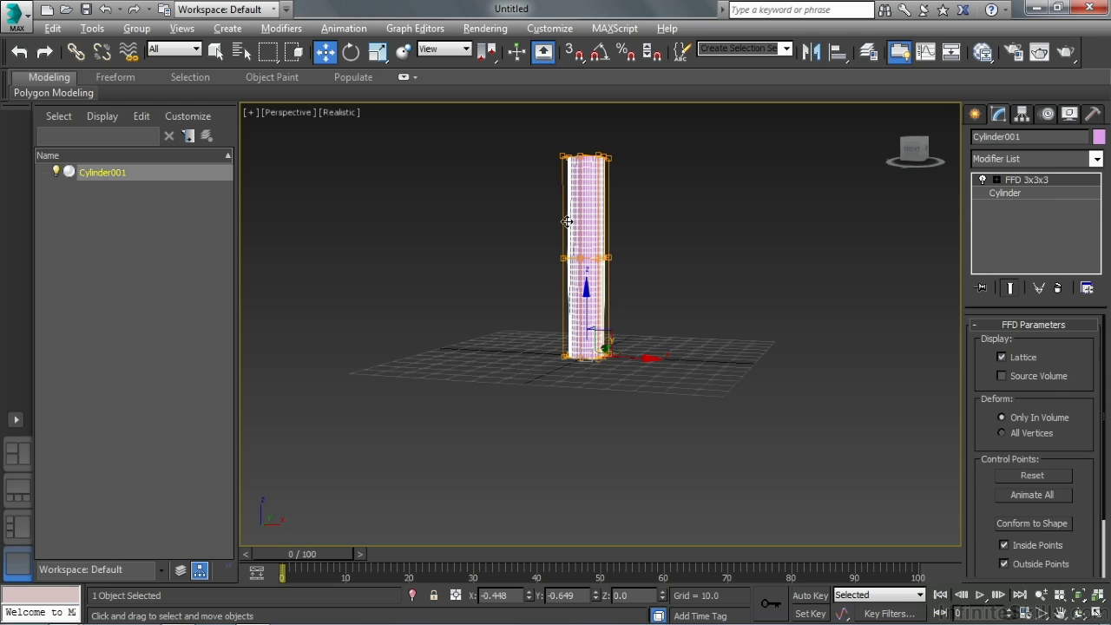
{"action": "middle_click_drag", "start_coordinate": [569, 222], "coordinate": [630, 253], "text": "alt"}
{"action": "middle_click_drag", "start_coordinate": [614, 208], "coordinate": [638, 276]}
{"action": "scroll", "coordinate": [638, 274], "scroll_direction": "up", "scroll_amount": 3}
{"action": "middle_click_drag", "start_coordinate": [613, 241], "coordinate": [633, 267]}
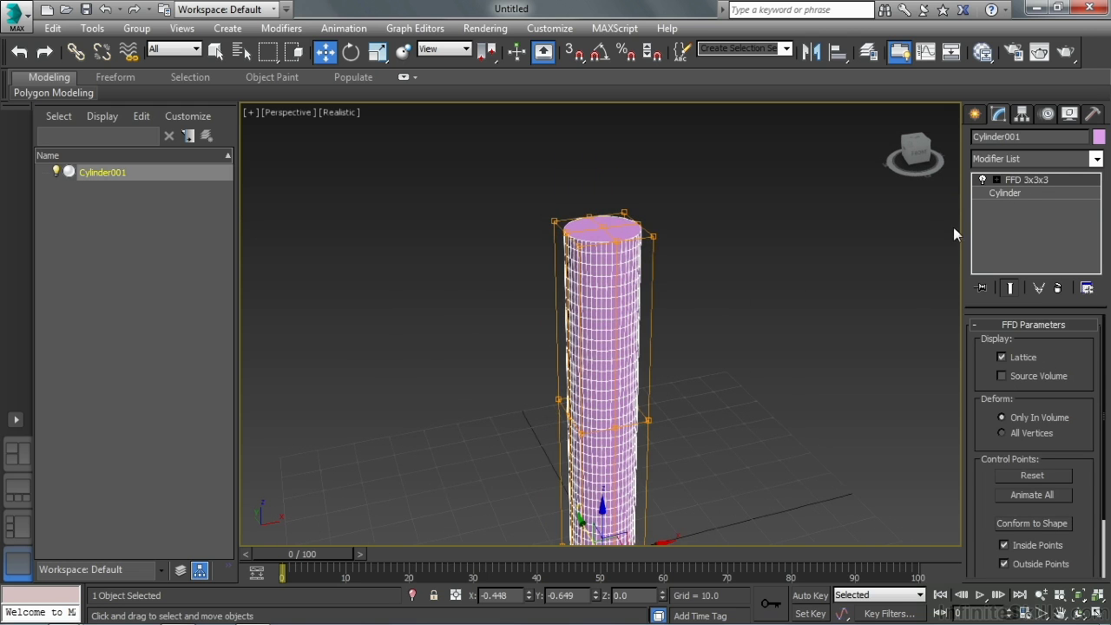
{"action": "left_click", "coordinate": [996, 179]}
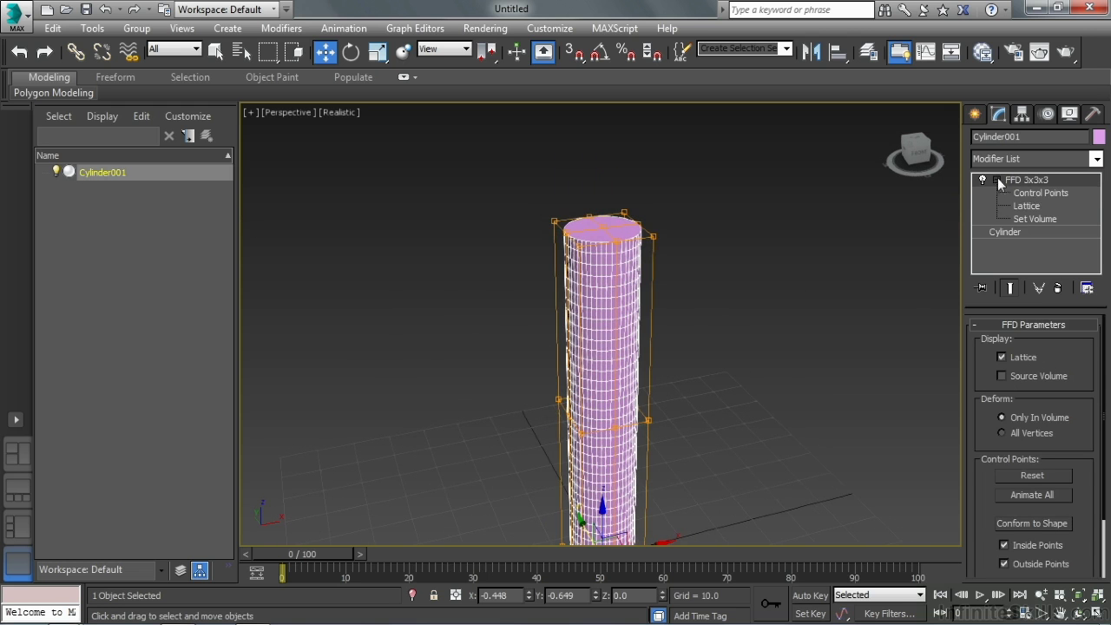
{"action": "left_click", "coordinate": [1039, 194]}
{"action": "left_click", "coordinate": [654, 234]}
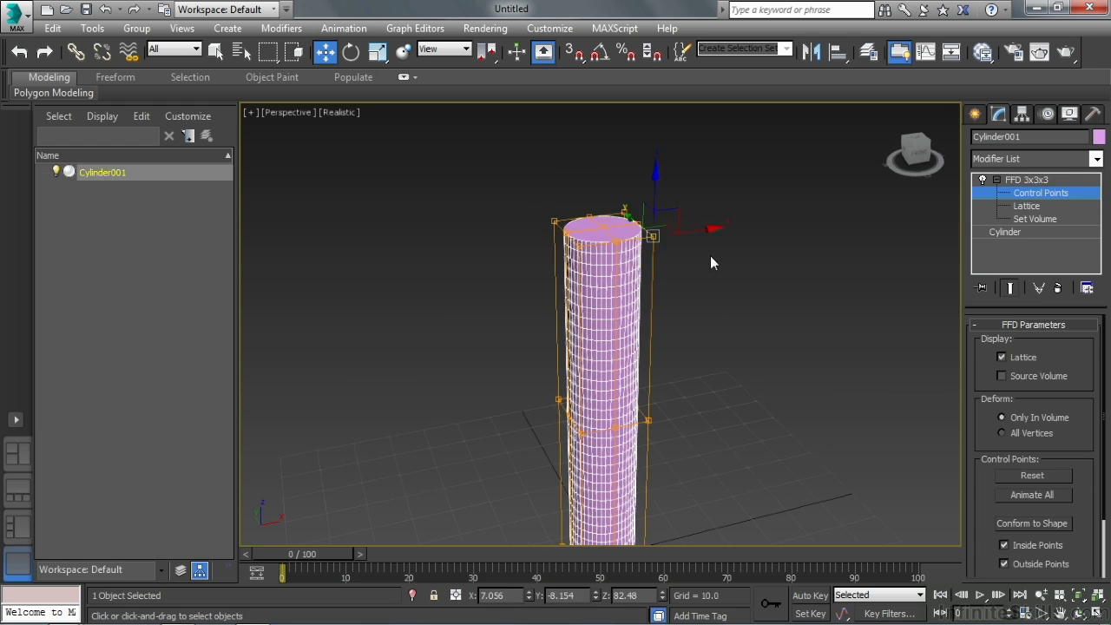
{"action": "middle_click_drag", "start_coordinate": [710, 255], "coordinate": [694, 203], "text": "alt"}
{"action": "left_click_drag", "start_coordinate": [687, 226], "coordinate": [732, 212]}
{"action": "left_click_drag", "start_coordinate": [665, 201], "coordinate": [686, 235]}
Pull a second top corner control point of the FFD lattice outward.
{"action": "left_click", "coordinate": [552, 203]}
{"action": "middle_click_drag", "start_coordinate": [571, 179], "coordinate": [588, 225], "text": "alt"}
{"action": "left_click_drag", "start_coordinate": [571, 172], "coordinate": [491, 133]}
Raise the lattice's top centre control point to about Z 93.34.
{"action": "middle_click_drag", "start_coordinate": [599, 291], "coordinate": [679, 212], "text": "alt"}
{"action": "scroll", "coordinate": [609, 125], "scroll_direction": "up", "scroll_amount": 4}
{"action": "middle_click_drag", "start_coordinate": [610, 125], "coordinate": [575, 223]}
{"action": "left_click", "coordinate": [509, 228]}
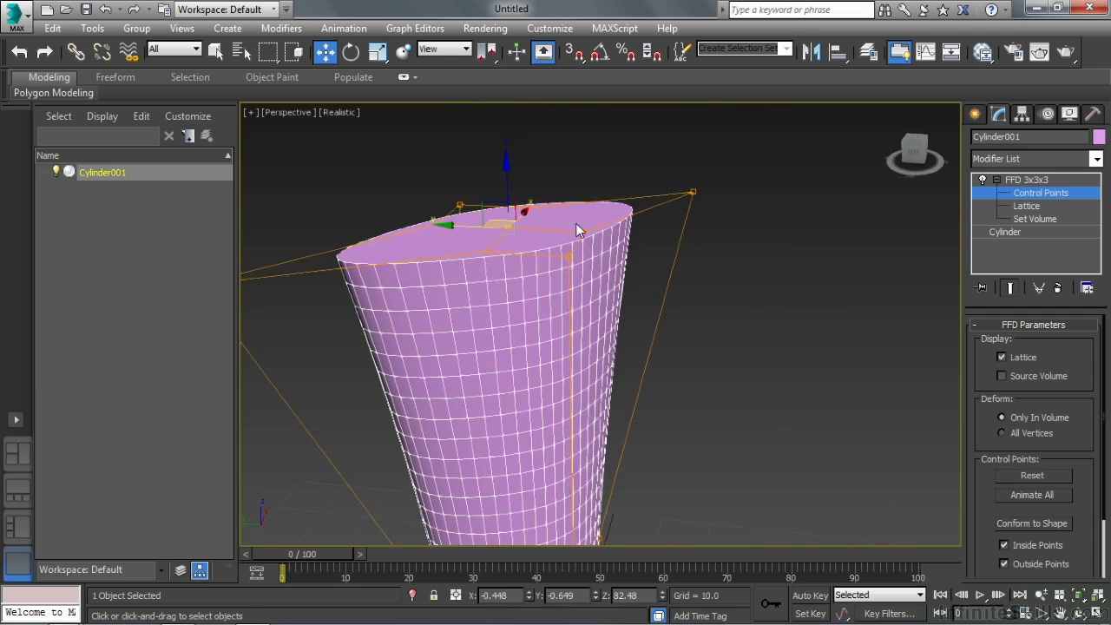
{"action": "left_click_drag", "start_coordinate": [506, 185], "coordinate": [506, 72]}
Raise one top corner control point of the lattice and lower another top corner point to about Z 67.69.
{"action": "middle_click_drag", "start_coordinate": [510, 240], "coordinate": [573, 206], "text": "alt"}
{"action": "left_click", "coordinate": [588, 240]}
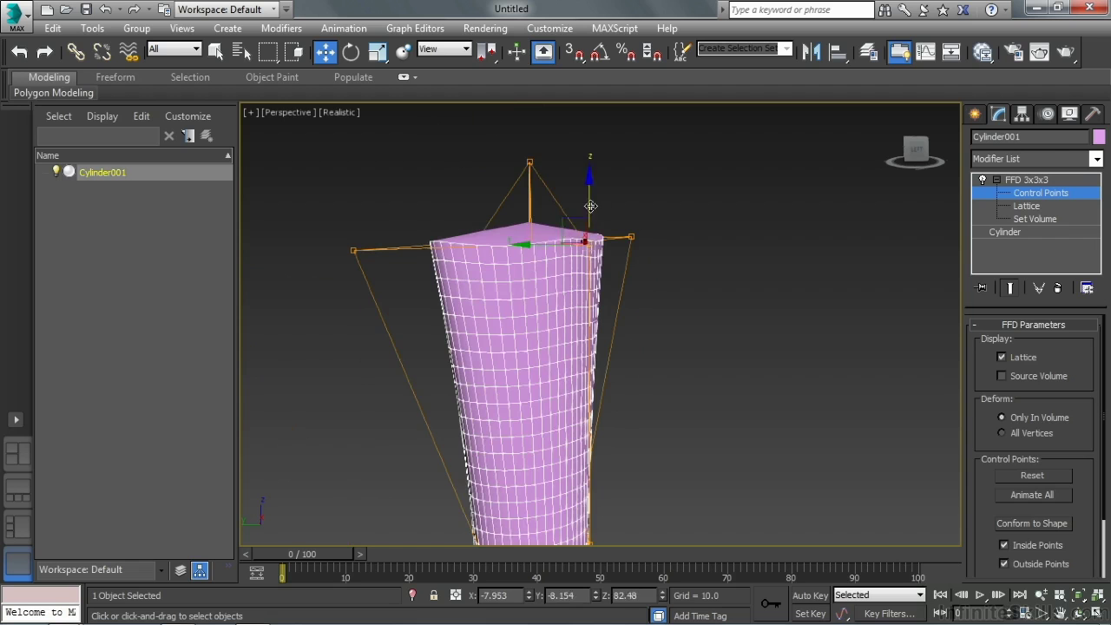
{"action": "left_click_drag", "start_coordinate": [590, 203], "coordinate": [590, 132]}
{"action": "middle_click_drag", "start_coordinate": [555, 228], "coordinate": [669, 243], "text": "alt"}
{"action": "left_click_drag", "start_coordinate": [442, 249], "coordinate": [439, 374]}
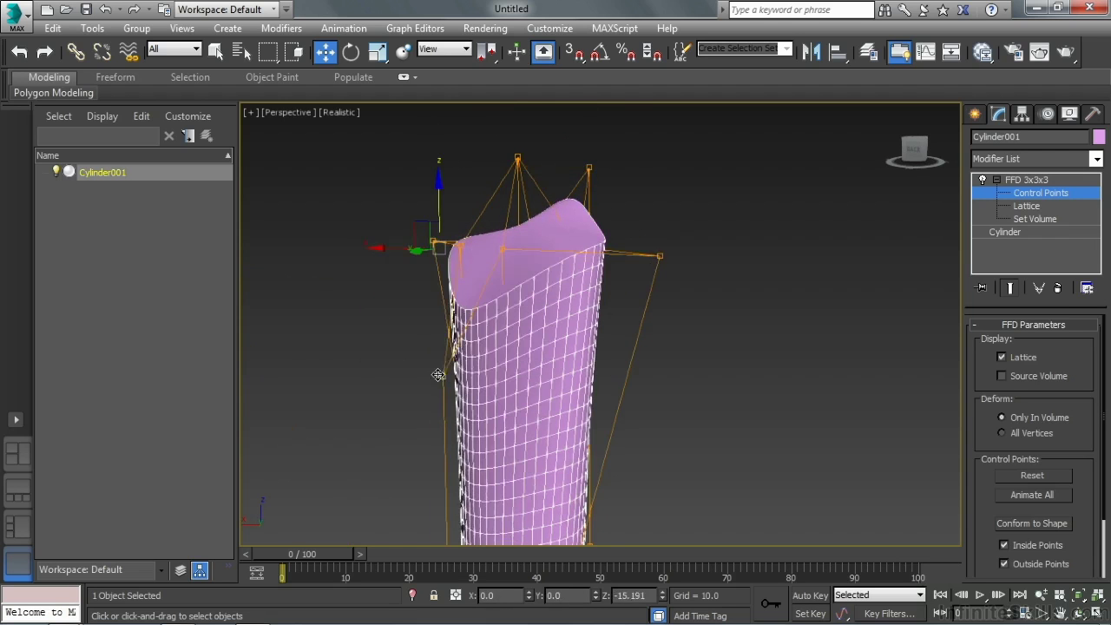
Increase the base cylinder's cap segments so its top face has more geometry to deform.
{"action": "middle_click_drag", "start_coordinate": [478, 343], "coordinate": [653, 283], "text": "alt"}
{"action": "middle_click_drag", "start_coordinate": [504, 325], "coordinate": [755, 261]}
{"action": "scroll", "coordinate": [703, 284], "scroll_direction": "down", "scroll_amount": 3}
{"action": "left_click", "coordinate": [1024, 234]}
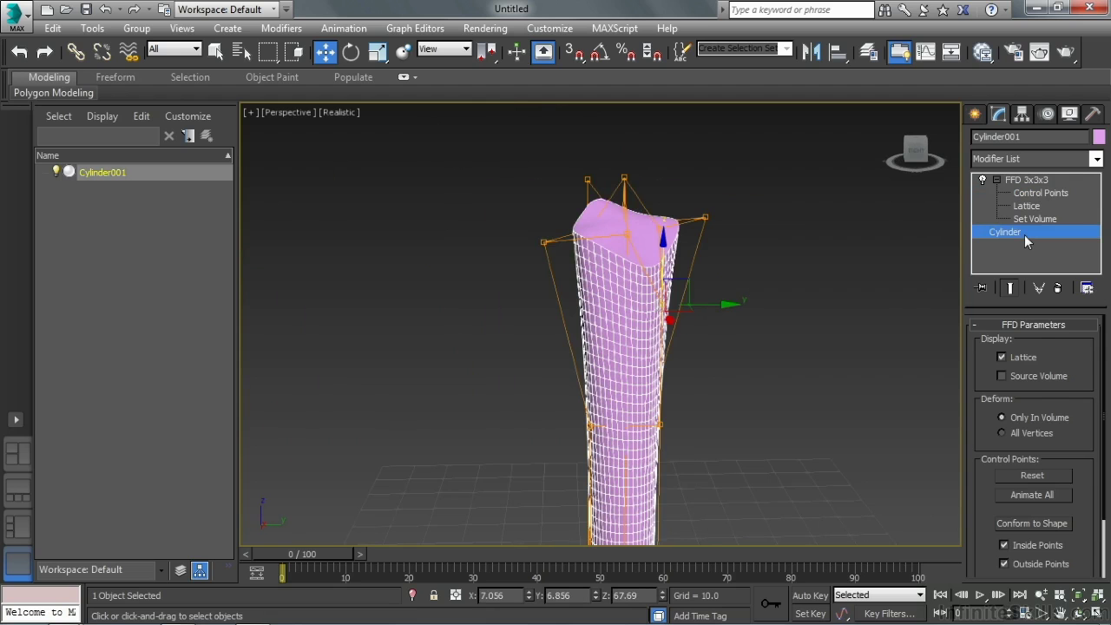
{"action": "middle_click_drag", "start_coordinate": [665, 251], "coordinate": [705, 309], "text": "alt"}
{"action": "scroll", "coordinate": [618, 267], "scroll_direction": "up", "scroll_amount": 5}
{"action": "left_click", "coordinate": [1091, 395]}
{"action": "left_click", "coordinate": [1091, 395]}
Return to the FFD control points and raise the top centre point to about Z 99.93.
{"action": "left_click", "coordinate": [1025, 180]}
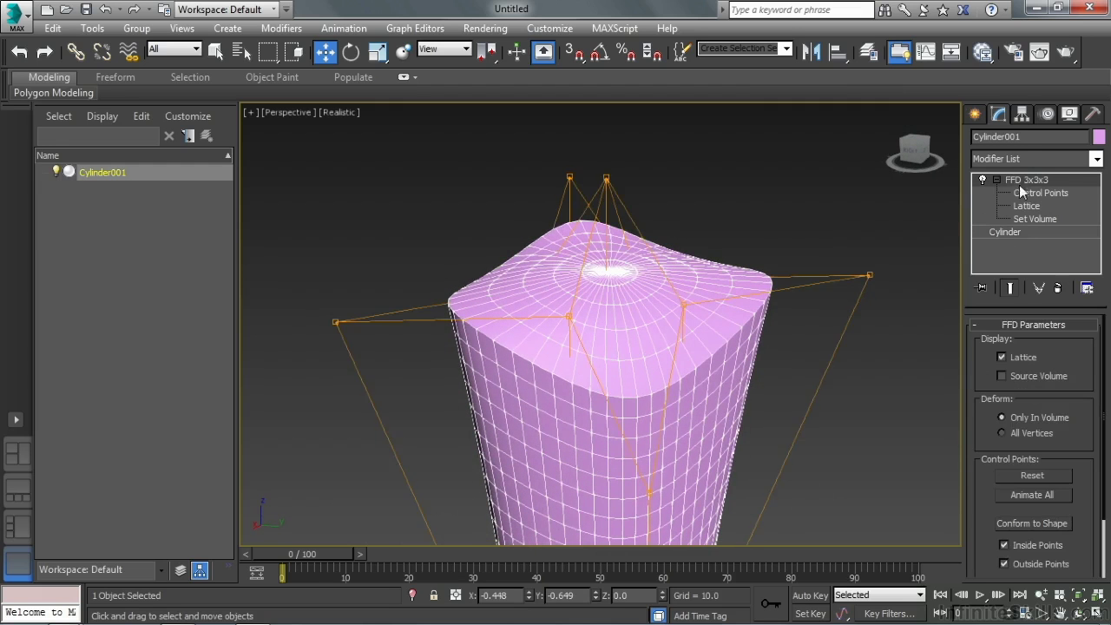
{"action": "left_click", "coordinate": [1040, 193]}
{"action": "mouse_move", "coordinate": [528, 277]}
{"action": "middle_mouse_down", "text": "alt"}
{"action": "mouse_move", "coordinate": [541, 274]}
{"action": "mouse_move", "coordinate": [518, 265]}
{"action": "middle_mouse_up", "text": "alt"}
{"action": "left_click", "coordinate": [516, 225]}
{"action": "middle_click_drag", "start_coordinate": [543, 226], "coordinate": [503, 240], "text": "alt"}
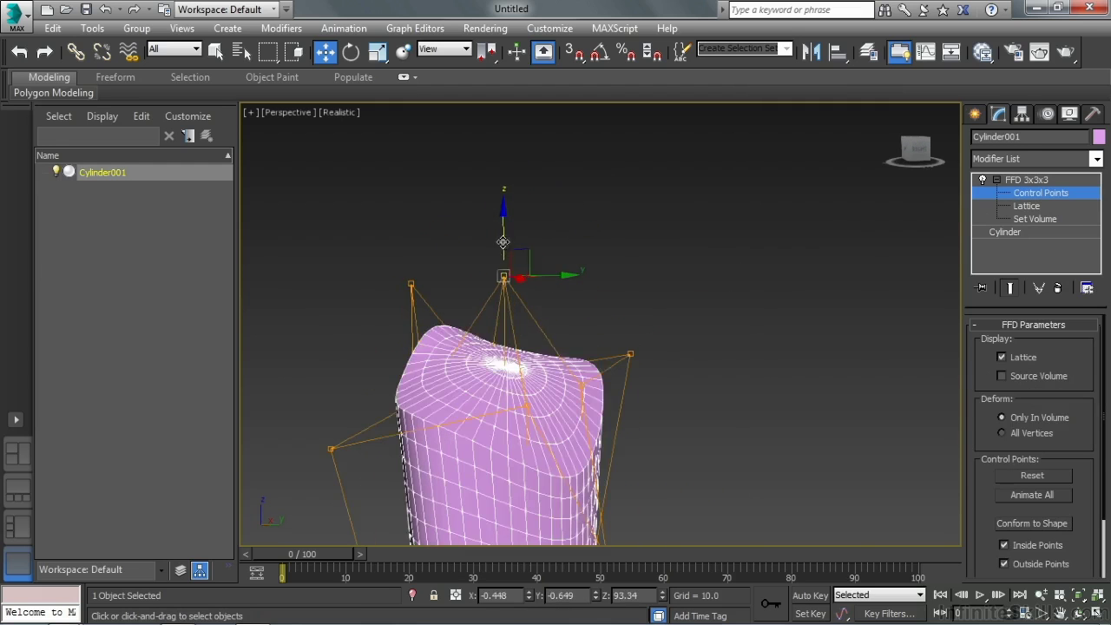
{"action": "left_click_drag", "start_coordinate": [503, 259], "coordinate": [503, 184]}
Select the middle row of FFD control points and move it sideways to about X 16.5, Y -17.13 to curve the cylinder.
{"action": "middle_click_drag", "start_coordinate": [531, 354], "coordinate": [681, 405], "text": "alt"}
{"action": "scroll", "coordinate": [599, 347], "scroll_direction": "down", "scroll_amount": 3}
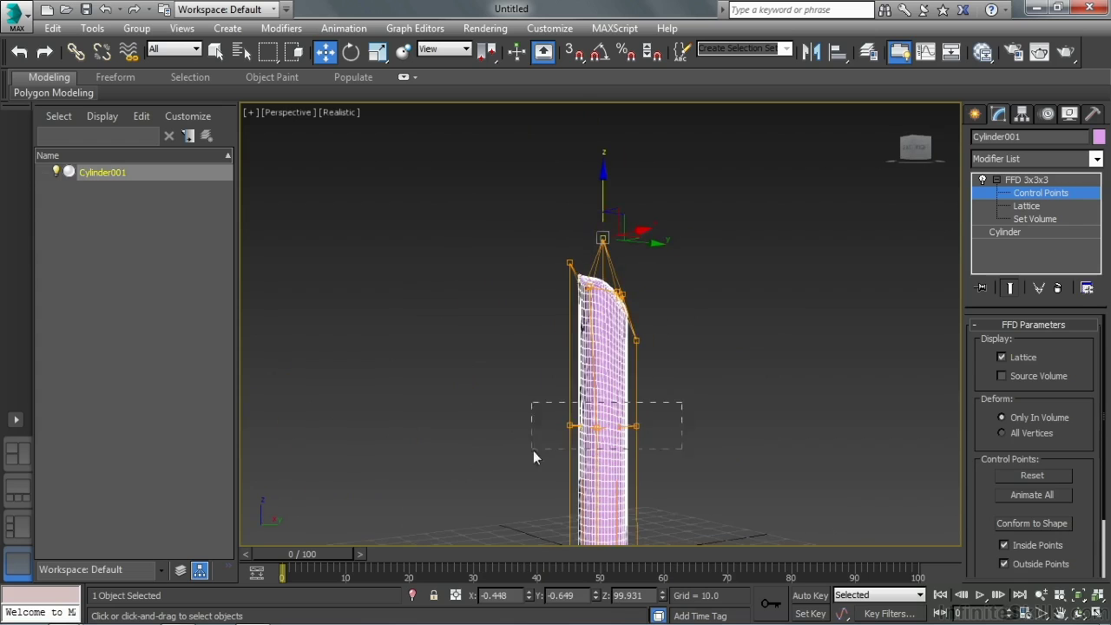
{"action": "left_click_drag", "start_coordinate": [533, 450], "coordinate": [535, 452]}
{"action": "middle_click_drag", "start_coordinate": [535, 452], "coordinate": [643, 467], "text": "alt"}
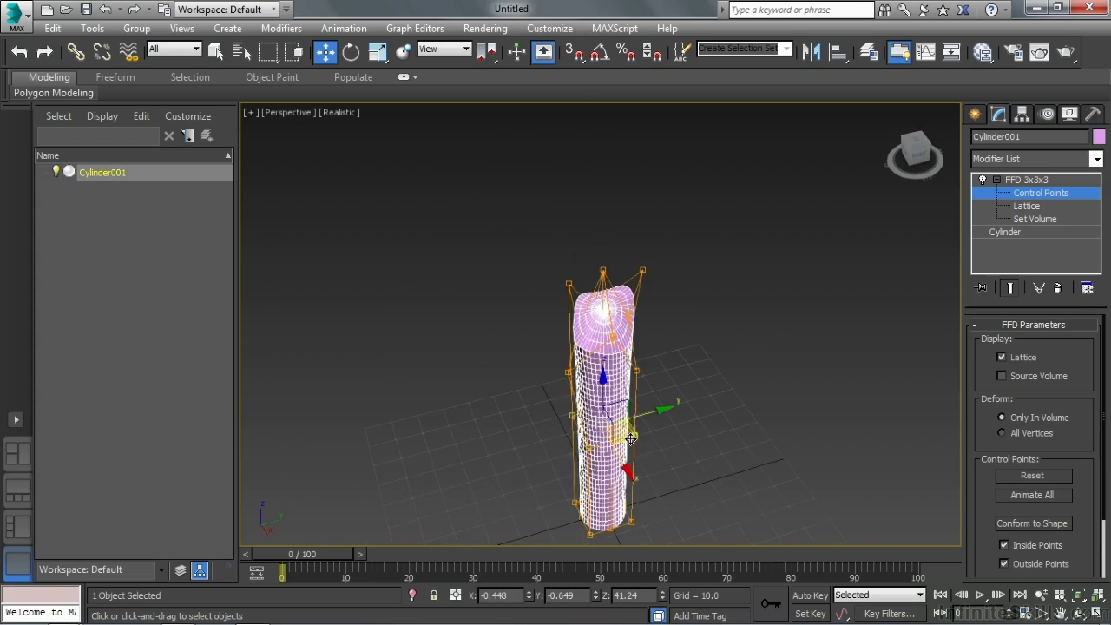
{"action": "left_click_drag", "start_coordinate": [632, 438], "coordinate": [597, 487]}
{"action": "middle_click_drag", "start_coordinate": [704, 447], "coordinate": [680, 436], "text": "alt"}
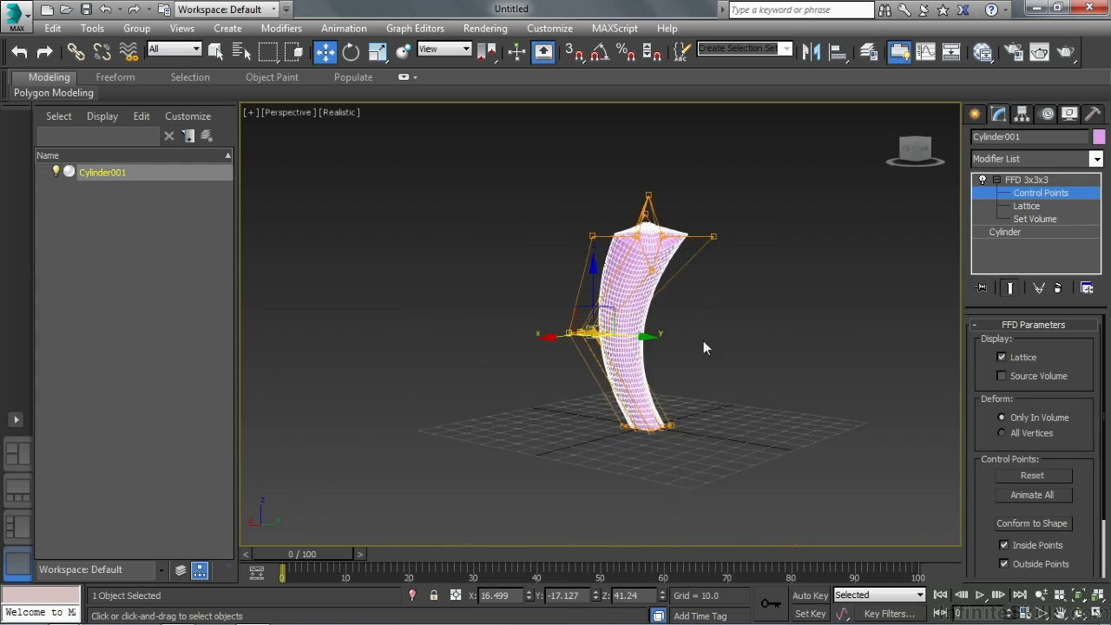
{"action": "middle_click_drag", "start_coordinate": [703, 347], "coordinate": [650, 395], "text": "alt"}
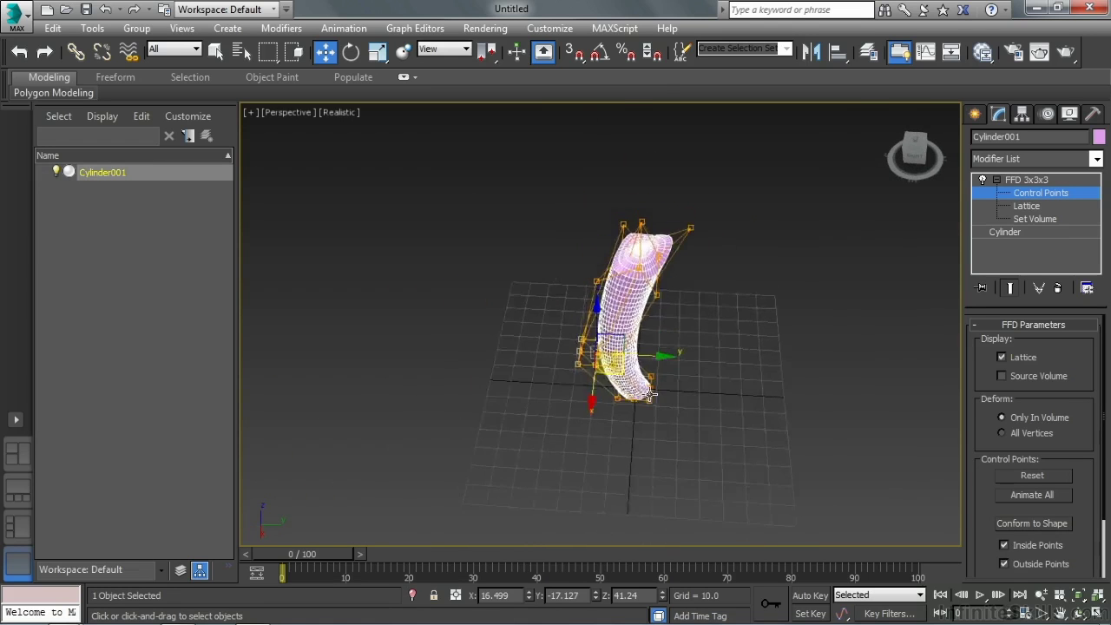
{"action": "scroll", "coordinate": [651, 394], "scroll_direction": "up", "scroll_amount": 4}
{"action": "mouse_move", "coordinate": [578, 377]}
{"action": "middle_mouse_down"}
{"action": "mouse_move", "coordinate": [615, 397]}
{"action": "mouse_move", "coordinate": [719, 354]}
{"action": "mouse_move", "coordinate": [551, 350]}
{"action": "mouse_move", "coordinate": [585, 366]}
{"action": "middle_mouse_up"}
{"action": "scroll", "coordinate": [587, 369], "scroll_direction": "down", "scroll_amount": 4}
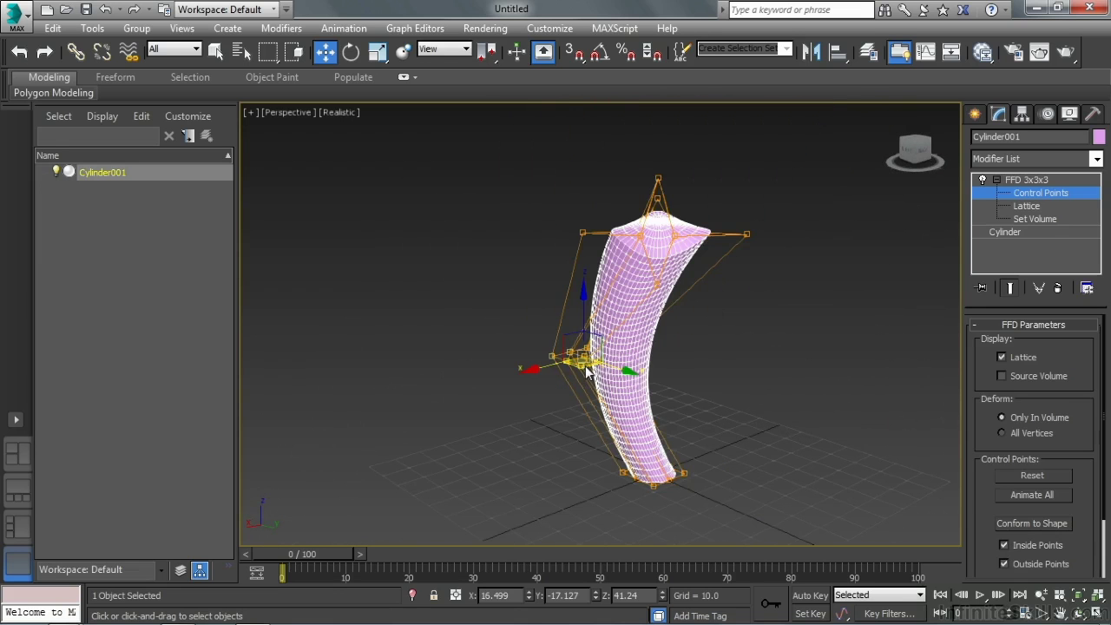